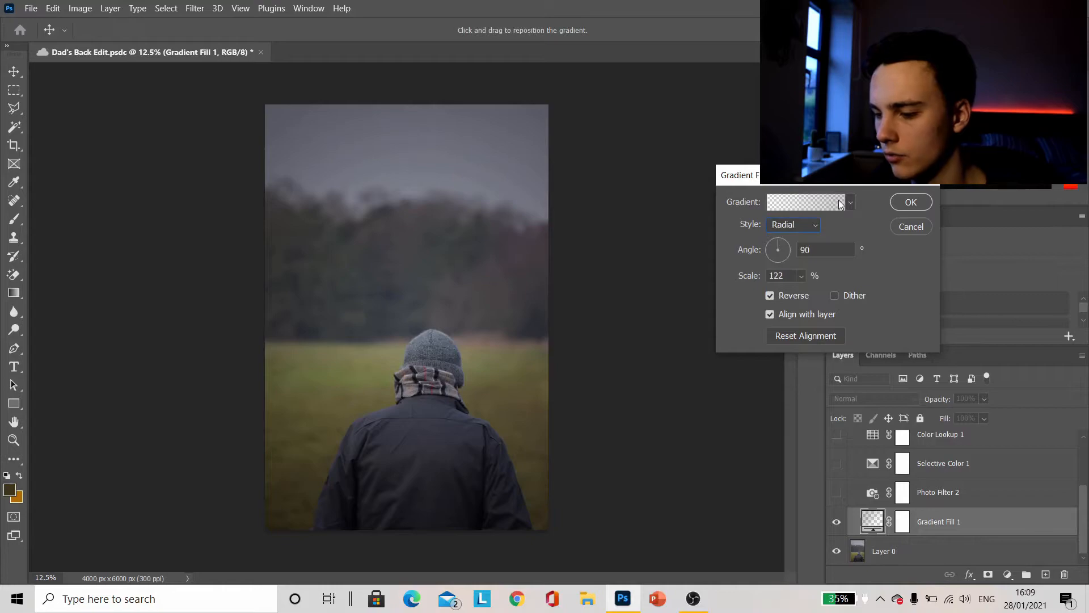
Try 100% opacity for the dark stop of the Gradient Fill 1 gradient, toggling Reverse off and back on
{"action": "left_click", "coordinate": [837, 202]}
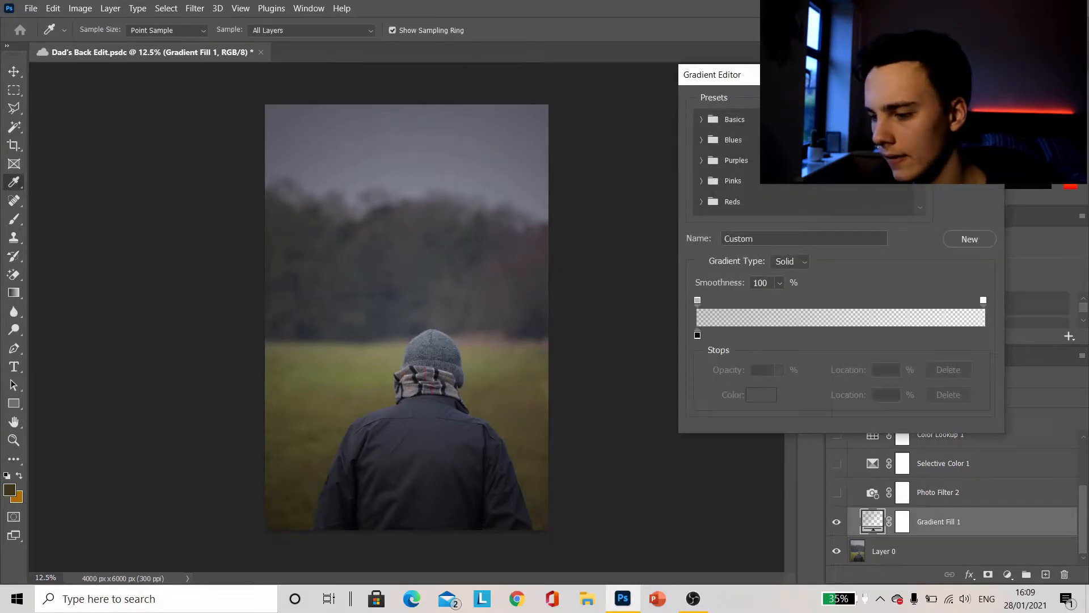
{"action": "left_click", "coordinate": [969, 102]}
{"action": "left_click", "coordinate": [812, 204]}
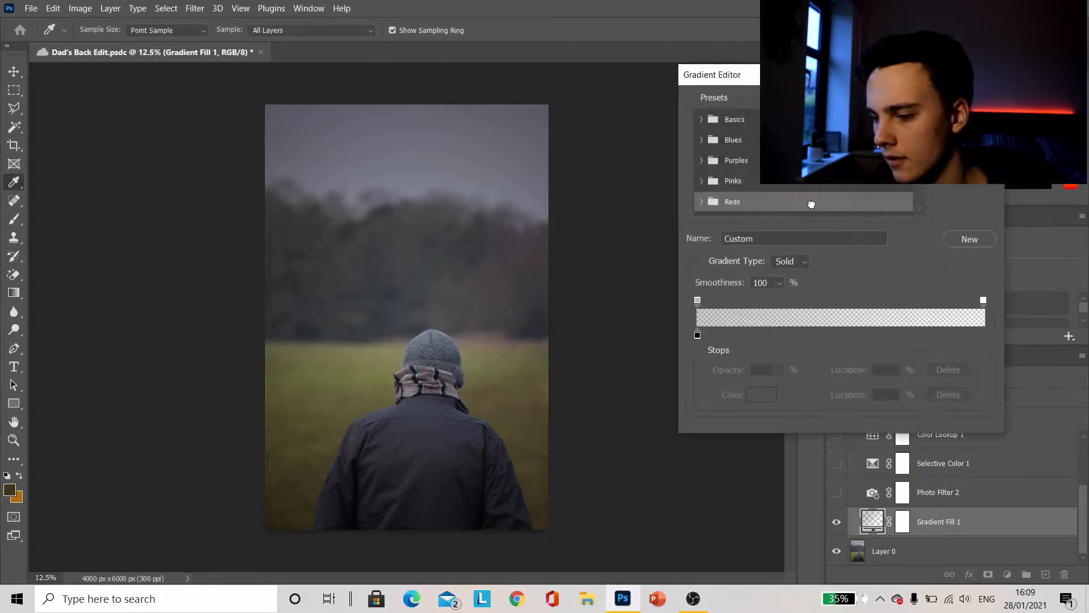
{"action": "left_click", "coordinate": [697, 300]}
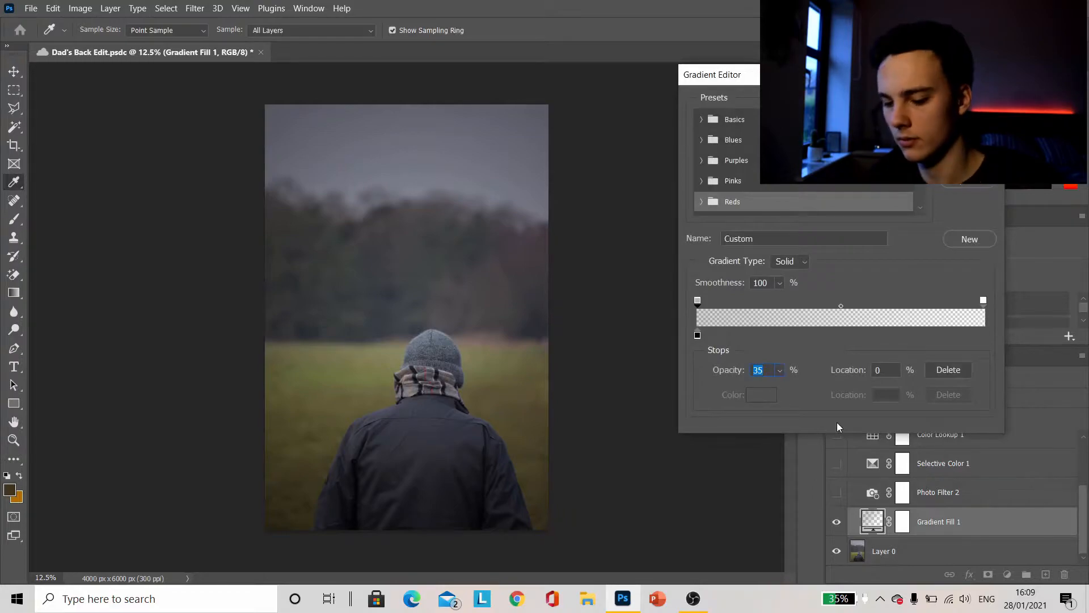
{"action": "type", "text": "100"}
{"action": "key", "text": "Return"}
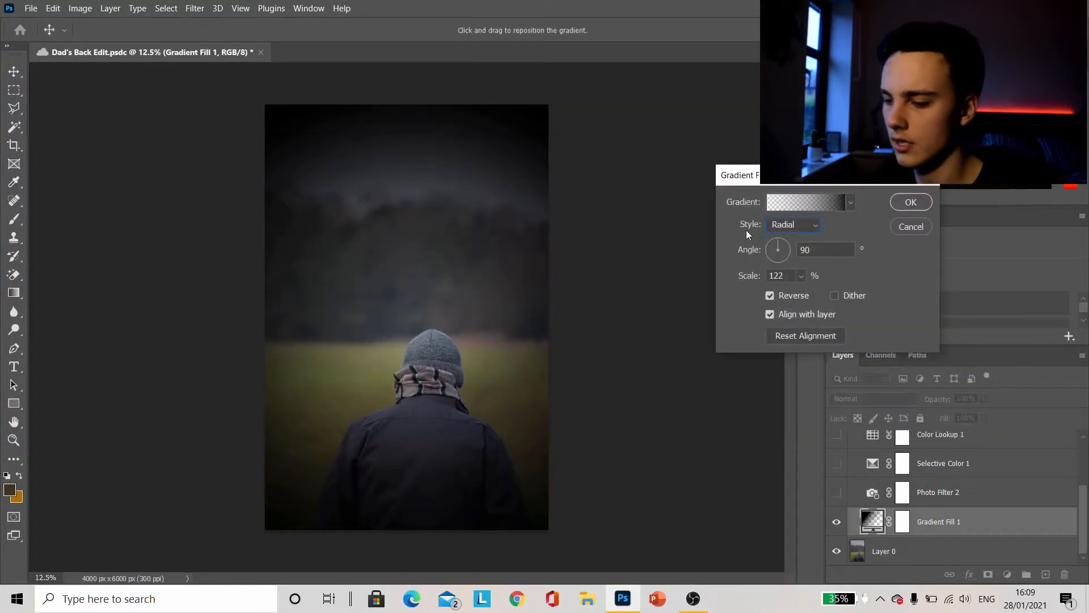
{"action": "left_click", "coordinate": [794, 294]}
{"action": "left_click", "coordinate": [795, 294]}
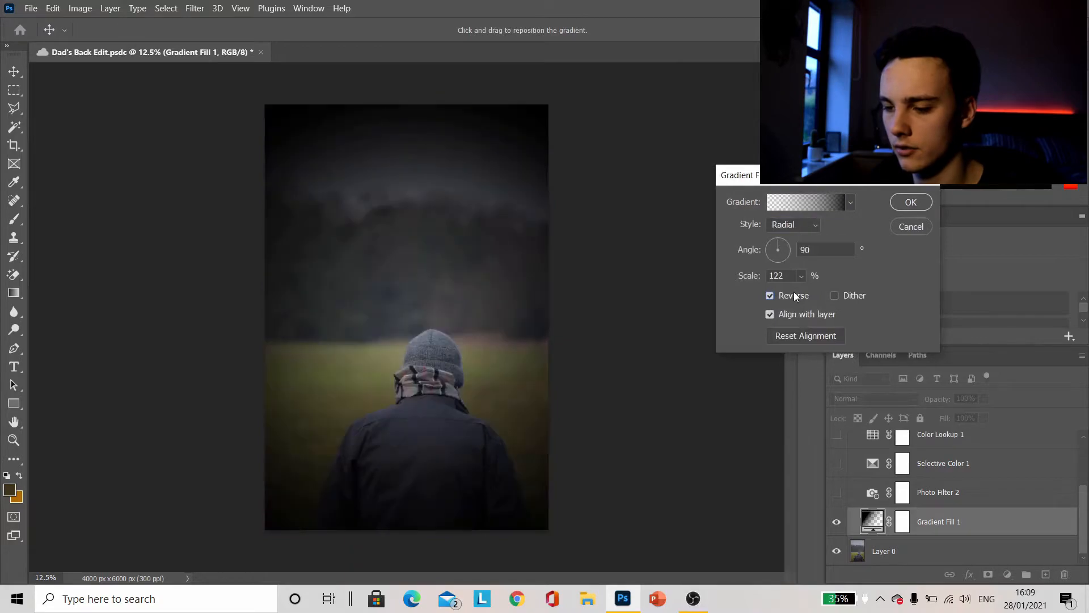
Set the dark stop's opacity in the Gradient Fill 1 gradient to 35% and apply the gradient fill
{"action": "left_click", "coordinate": [811, 205]}
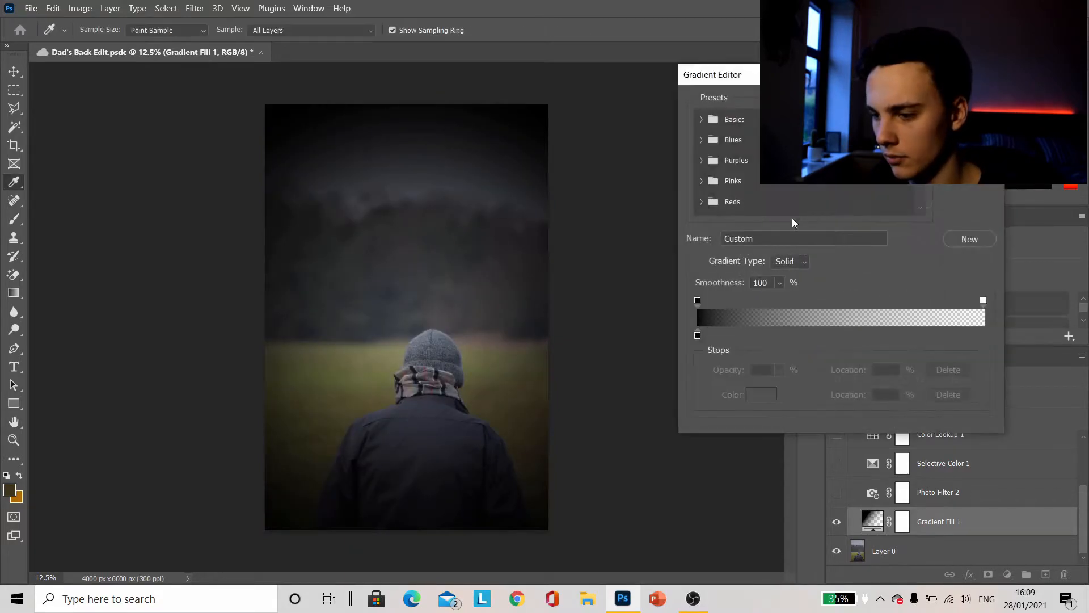
{"action": "left_click", "coordinate": [698, 301]}
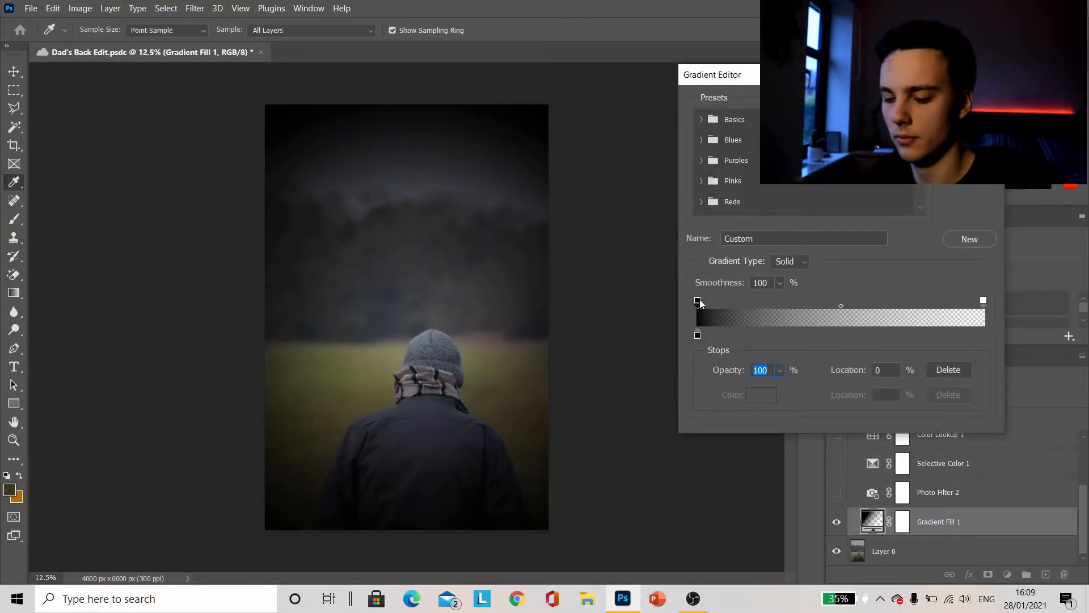
{"action": "type", "text": "35"}
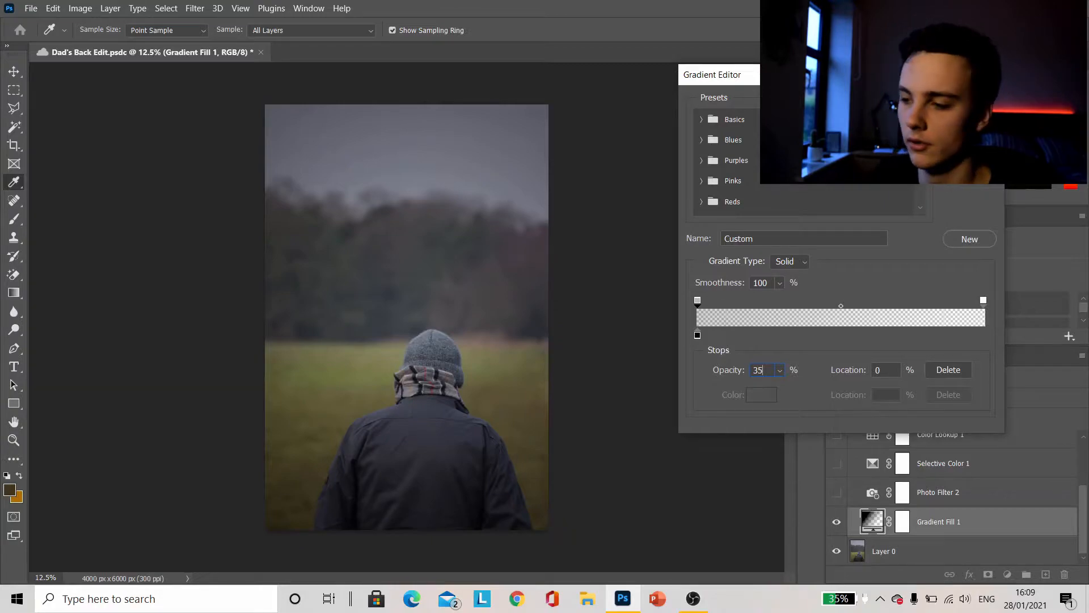
{"action": "left_click", "coordinate": [969, 102]}
{"action": "left_click", "coordinate": [911, 202]}
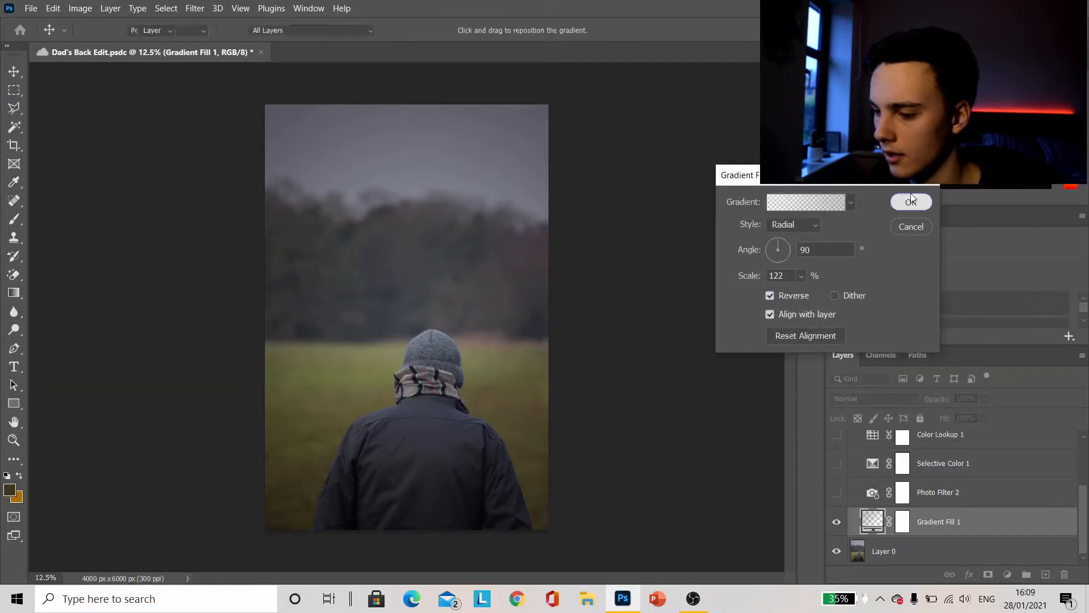
Make the Photo Filter 2 layer visible and confirm its filter color as #72f7ff
{"action": "left_click", "coordinate": [837, 493]}
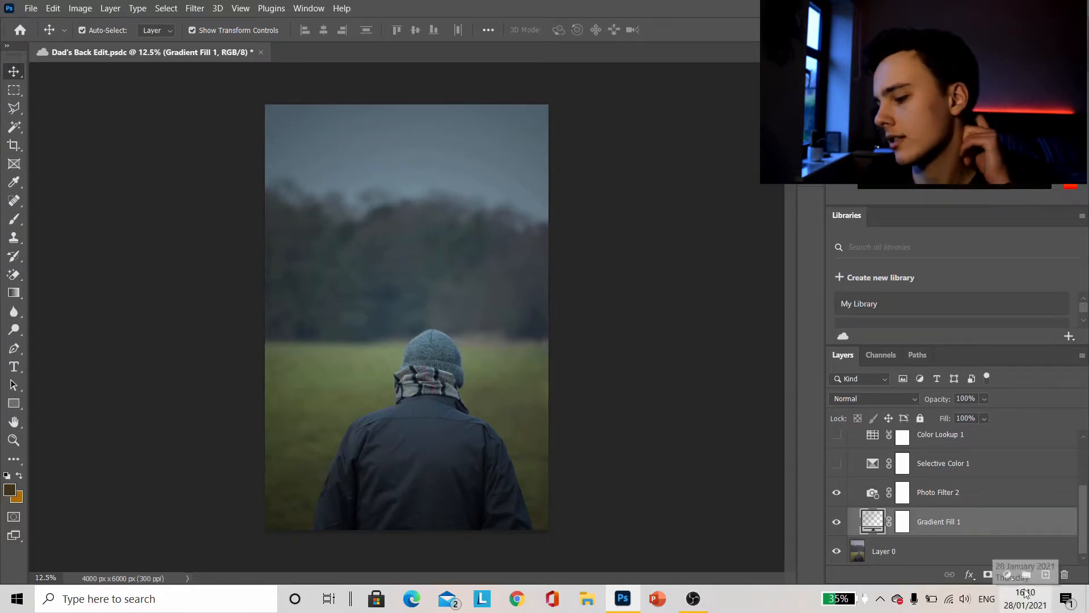
{"action": "left_click", "coordinate": [1007, 574]}
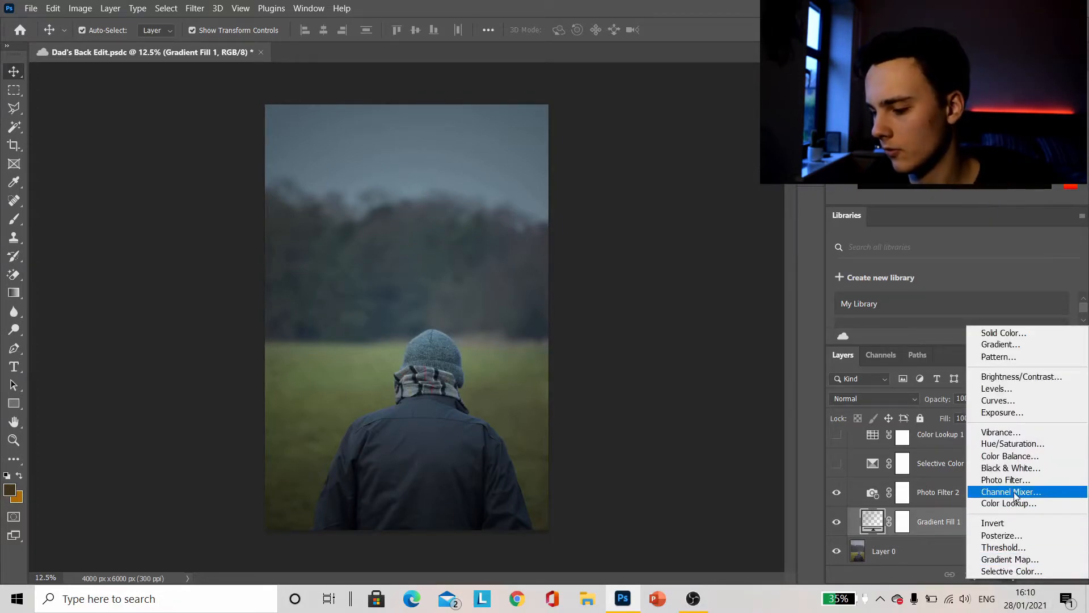
{"action": "left_click", "coordinate": [506, 449]}
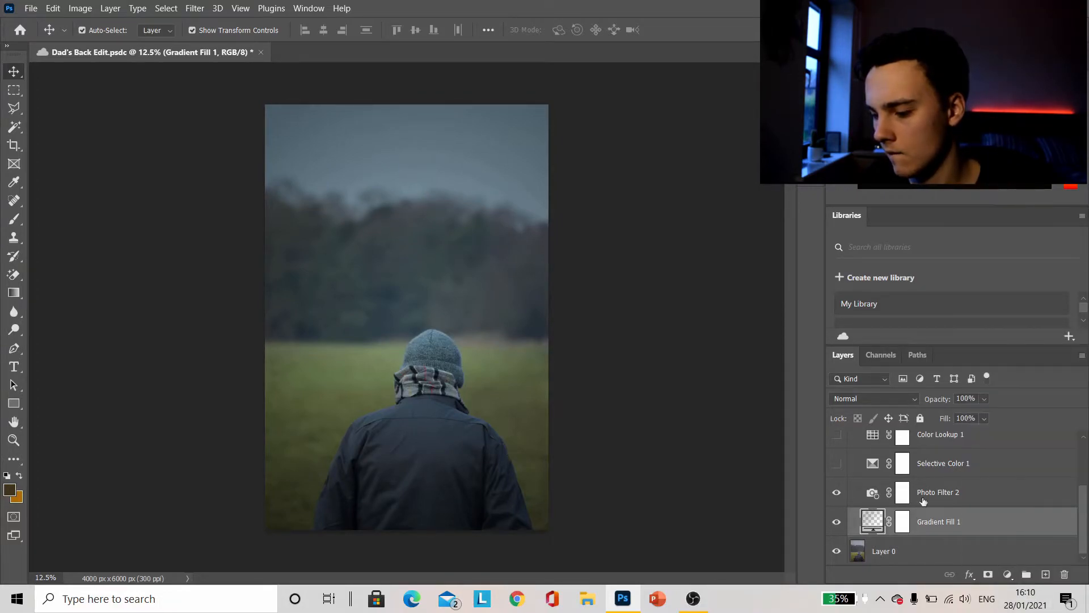
{"action": "double_click", "coordinate": [874, 492]}
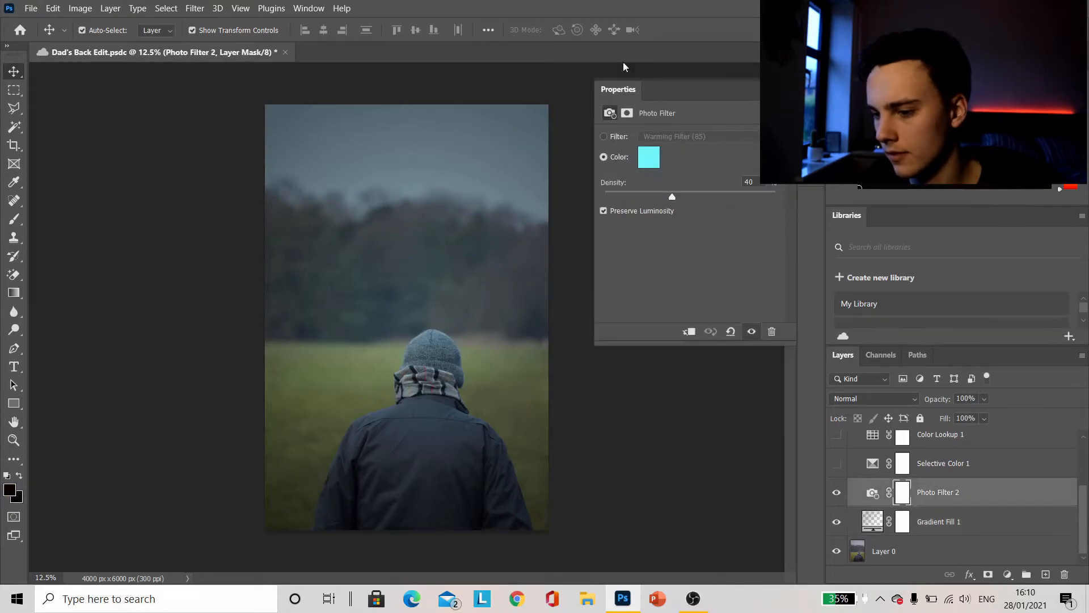
{"action": "left_click", "coordinate": [654, 164]}
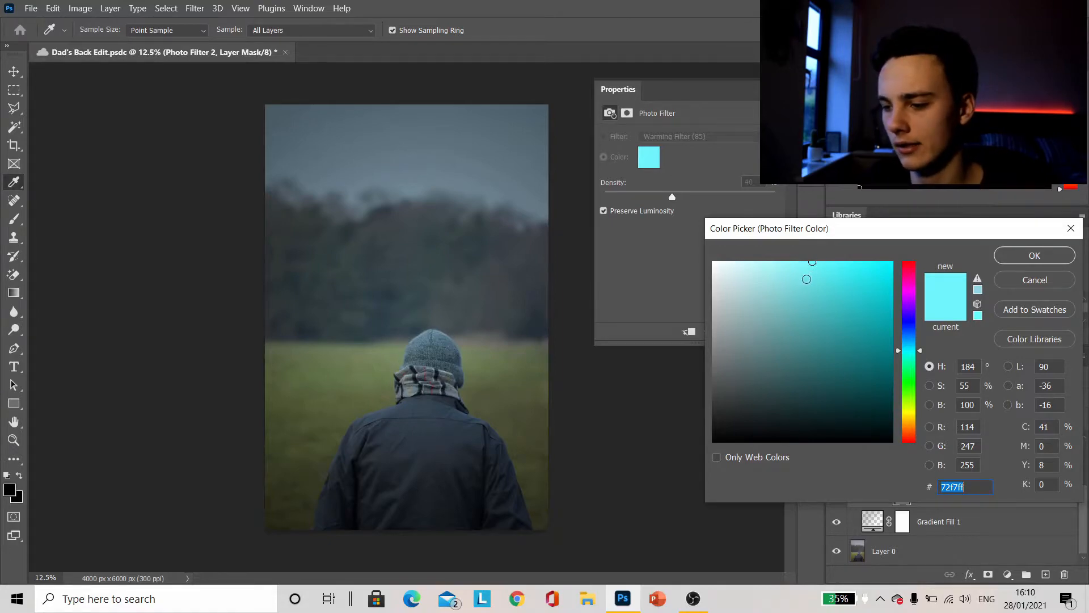
{"action": "left_click", "coordinate": [1030, 256]}
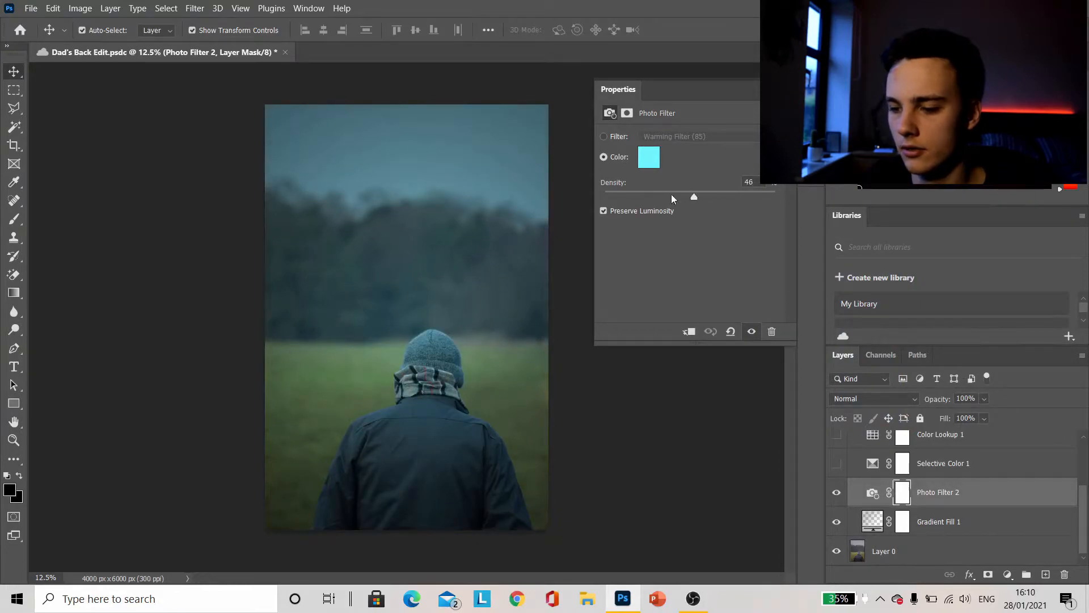
Save the document, set the Photo Filter 2 density to 35%, and close its properties
{"action": "left_click_drag", "start_coordinate": [671, 194], "coordinate": [590, 194]}
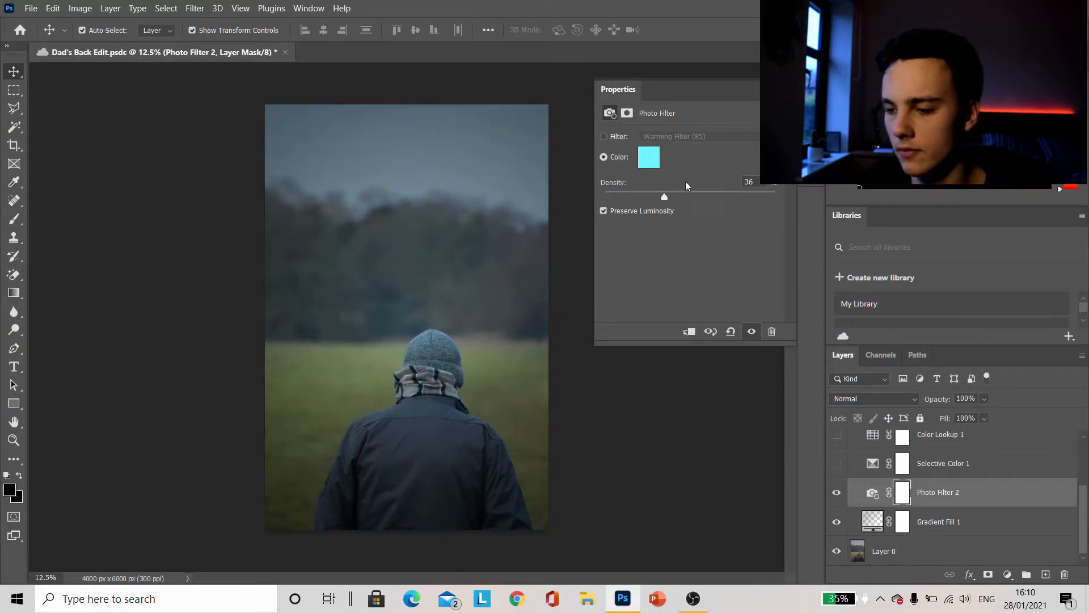
{"action": "key", "text": "ctrl+s"}
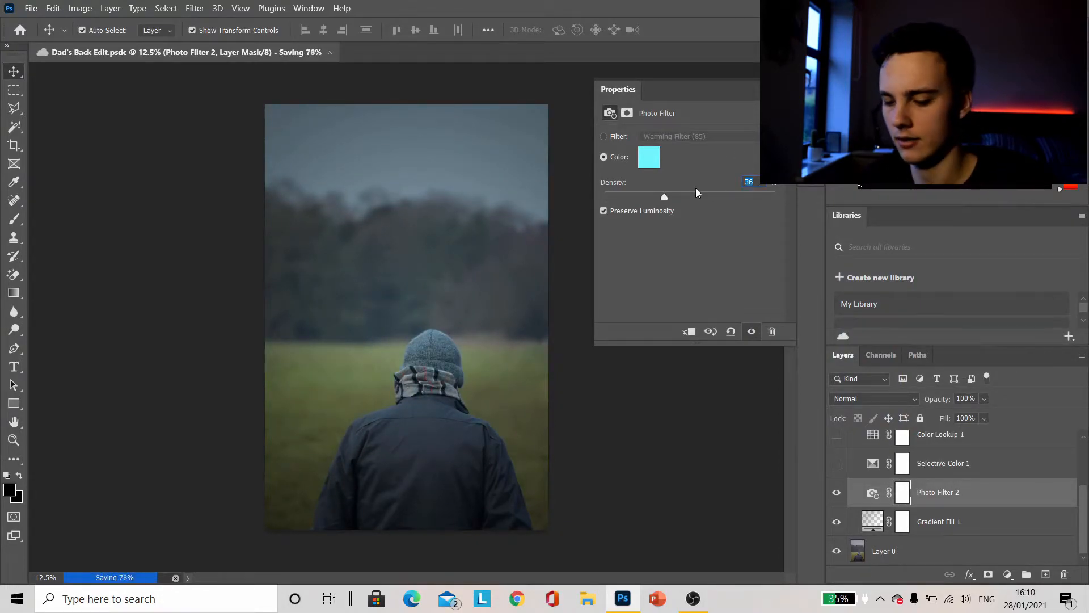
{"action": "type", "text": "35"}
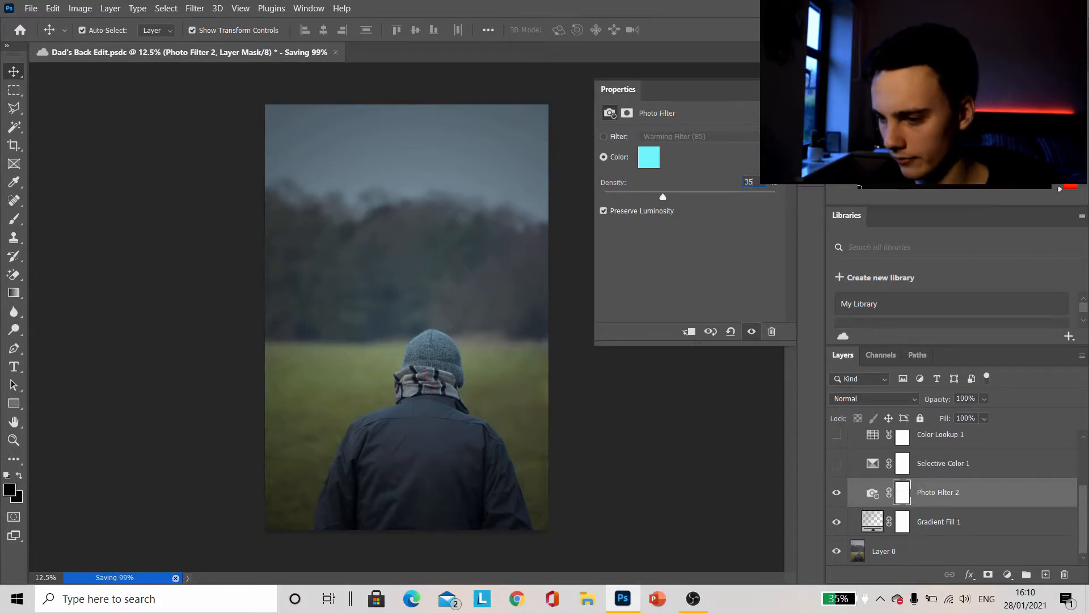
{"action": "left_click", "coordinate": [790, 83]}
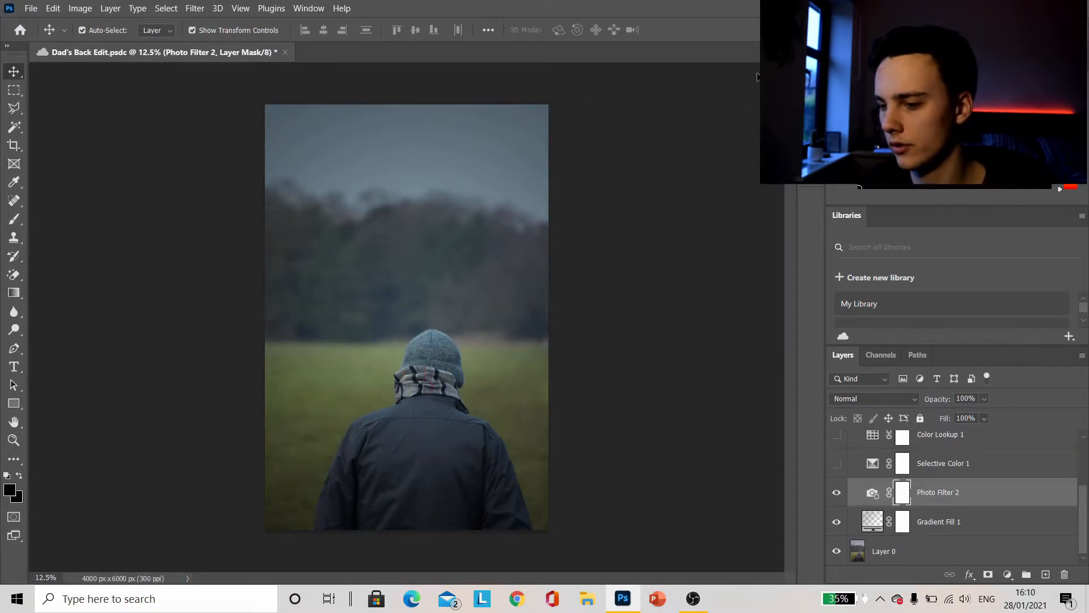
Make the Selective Color 1 layer visible and open its adjustment properties
{"action": "left_click", "coordinate": [837, 464]}
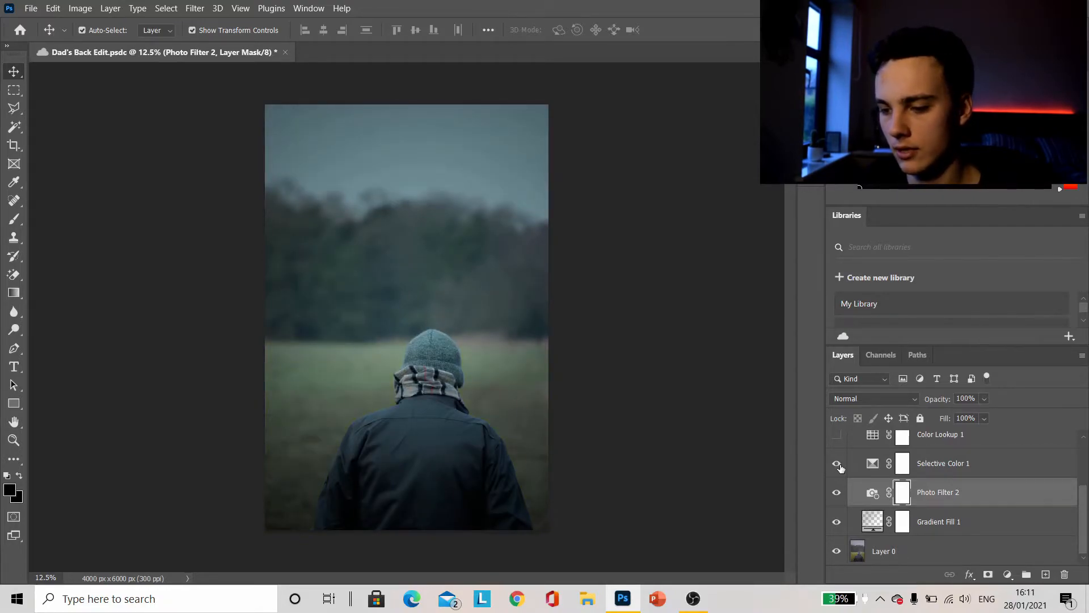
{"action": "left_click", "coordinate": [1008, 575]}
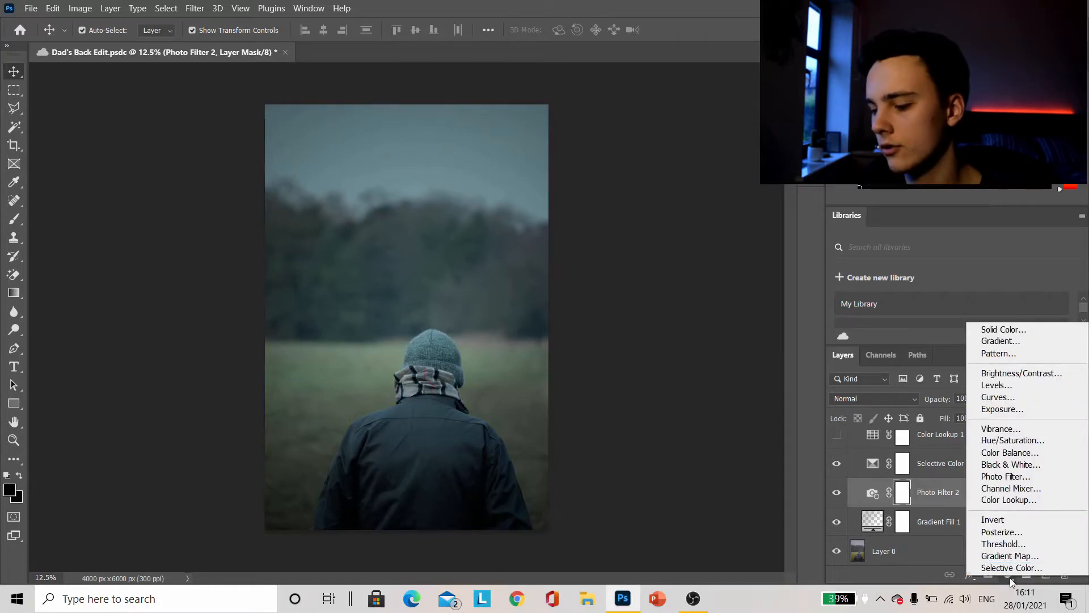
{"action": "left_click", "coordinate": [725, 464]}
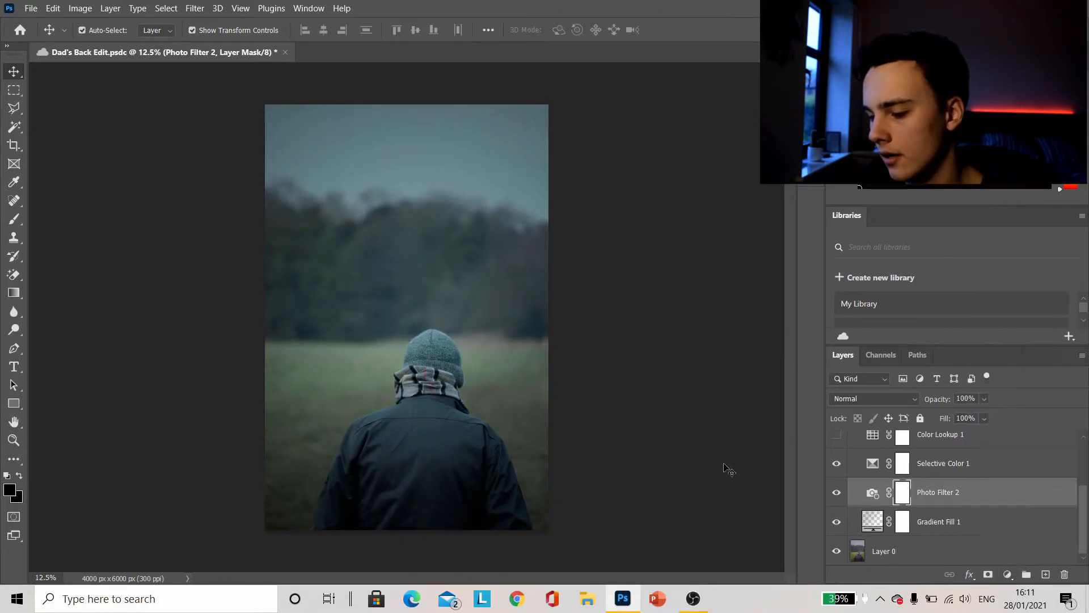
{"action": "double_click", "coordinate": [871, 463]}
Review the Selective Color 1 settings for the Blacks, Blues and Neutrals color ranges, and close the properties
{"action": "left_click", "coordinate": [691, 153]}
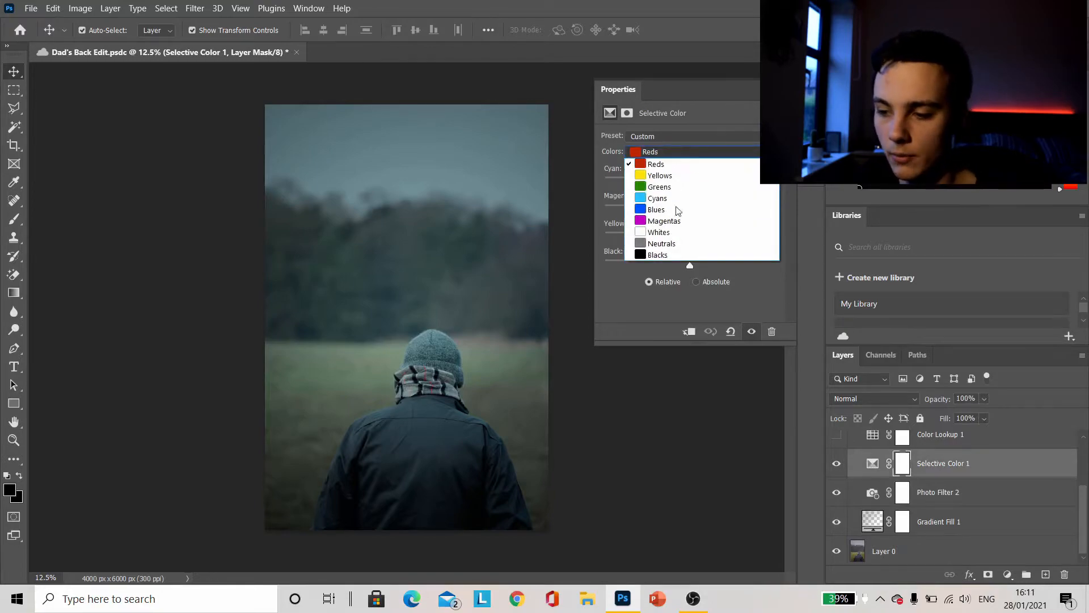
{"action": "left_click", "coordinate": [665, 256]}
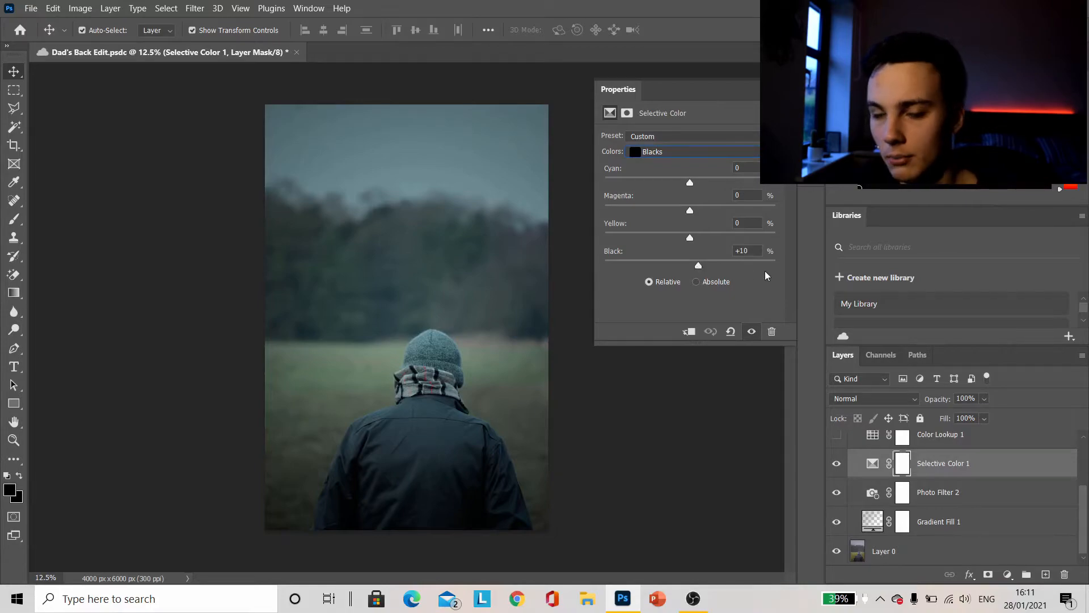
{"action": "left_click", "coordinate": [717, 152]}
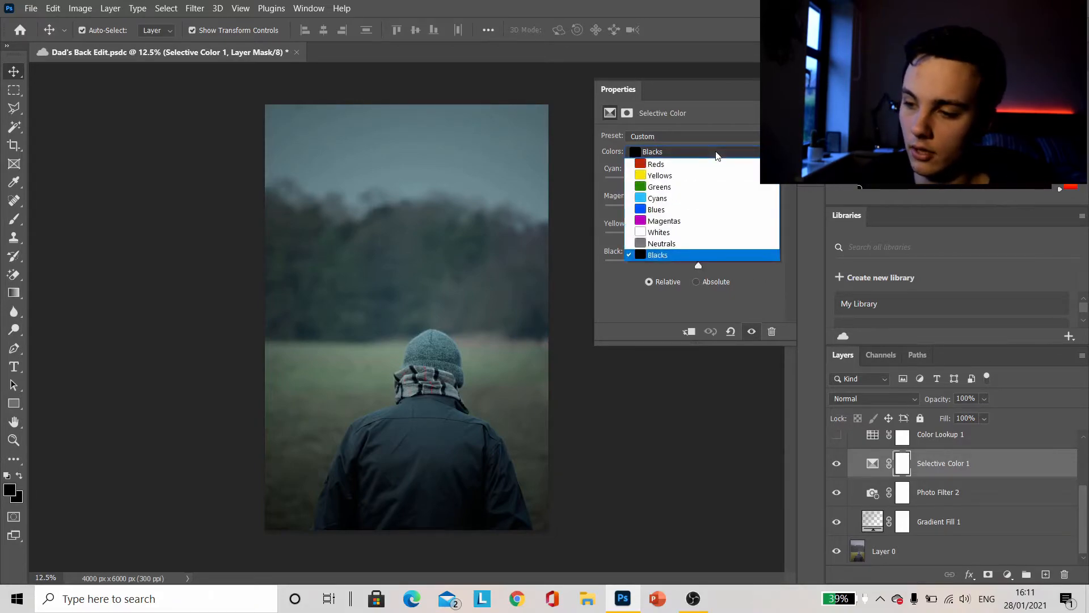
{"action": "left_click", "coordinate": [681, 210]}
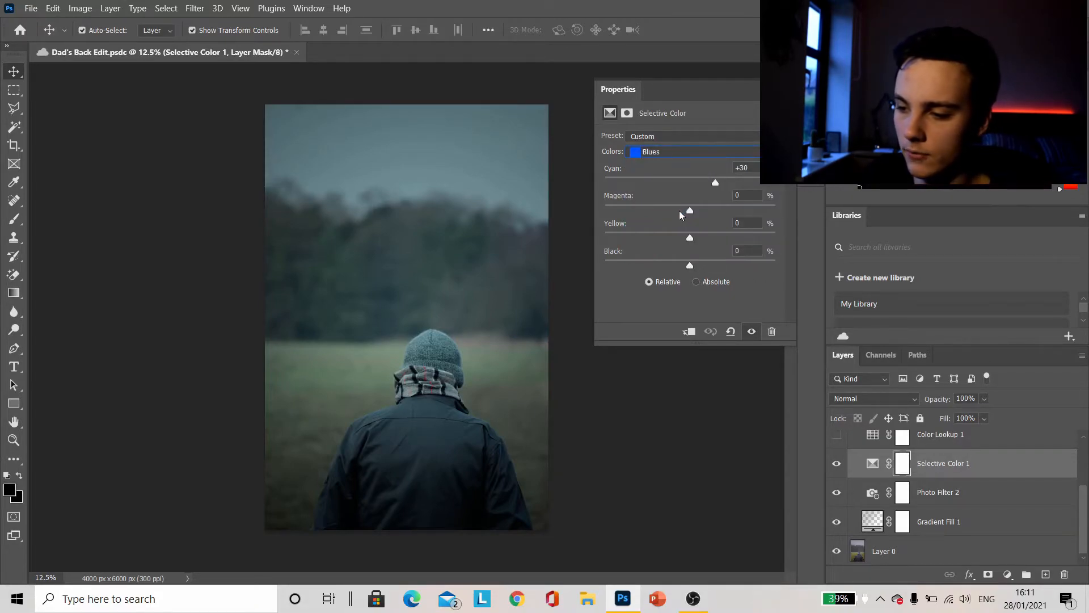
{"action": "left_click", "coordinate": [670, 154]}
{"action": "left_click", "coordinate": [639, 242]}
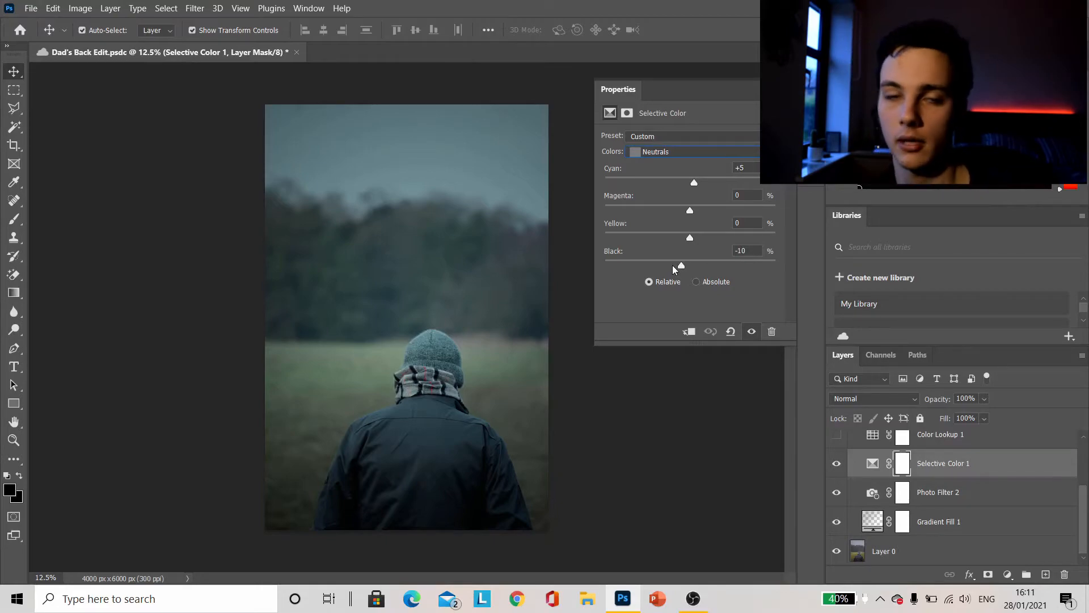
{"action": "left_click", "coordinate": [695, 151]}
{"action": "left_click", "coordinate": [730, 253]}
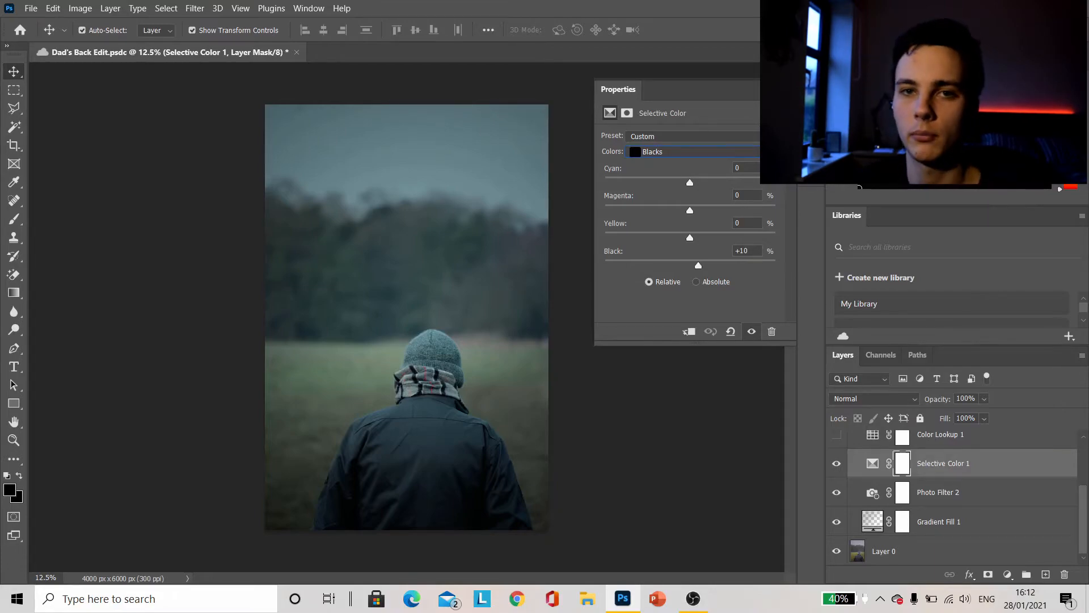
{"action": "scroll", "coordinate": [767, 152], "scroll_direction": "up", "scroll_amount": 2}
{"action": "left_click", "coordinate": [766, 151]}
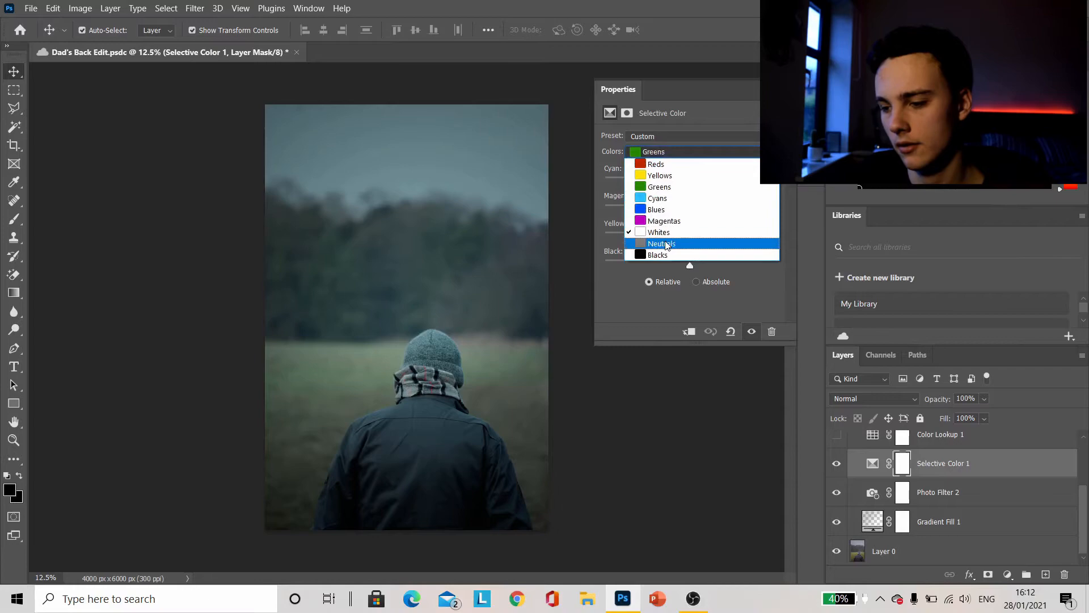
{"action": "left_click", "coordinate": [667, 243]}
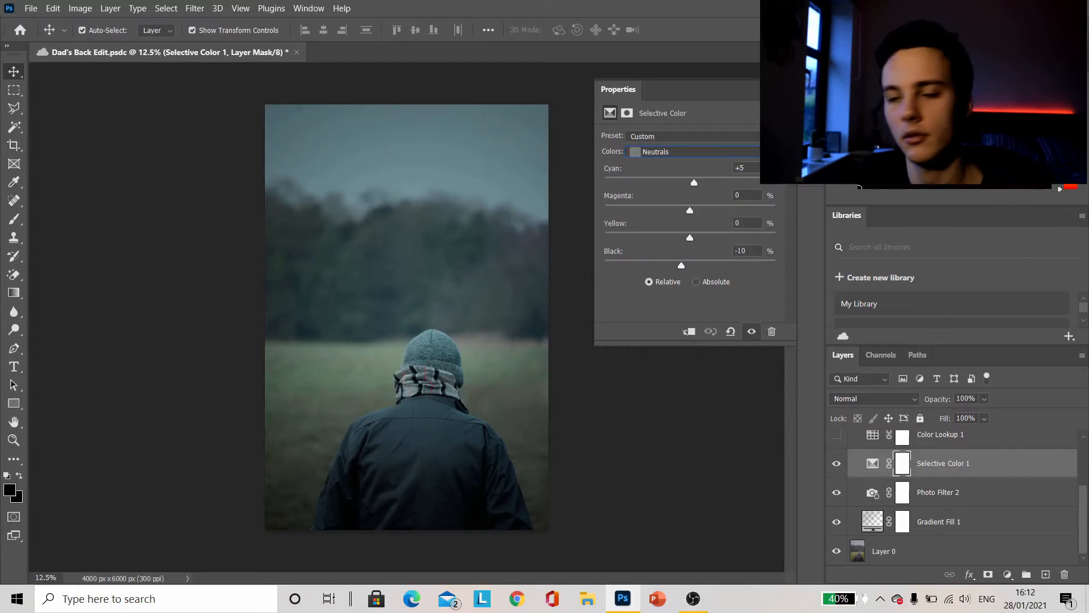
{"action": "left_click", "coordinate": [778, 90]}
Make the Color Lookup 1 layer visible and select it
{"action": "scroll", "coordinate": [912, 445], "scroll_direction": "up", "scroll_amount": 1}
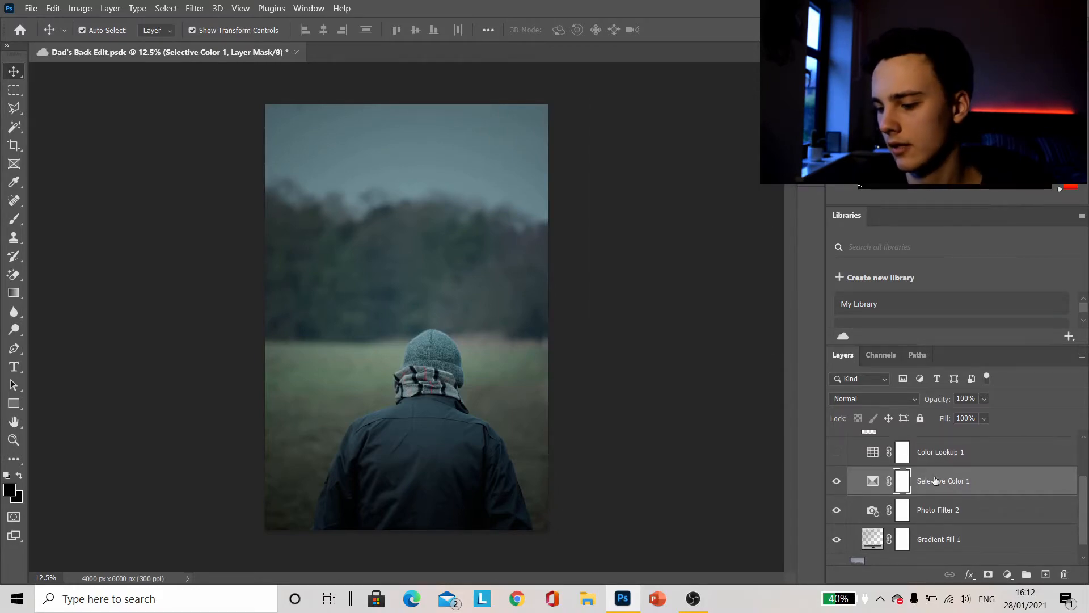
{"action": "left_click", "coordinate": [837, 454]}
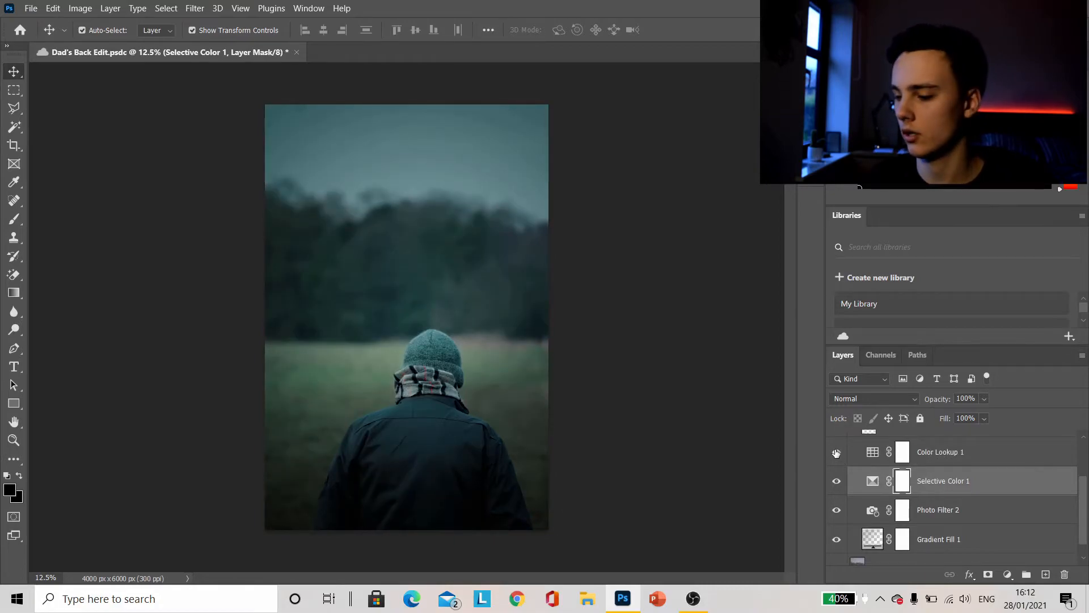
{"action": "left_click", "coordinate": [1004, 459]}
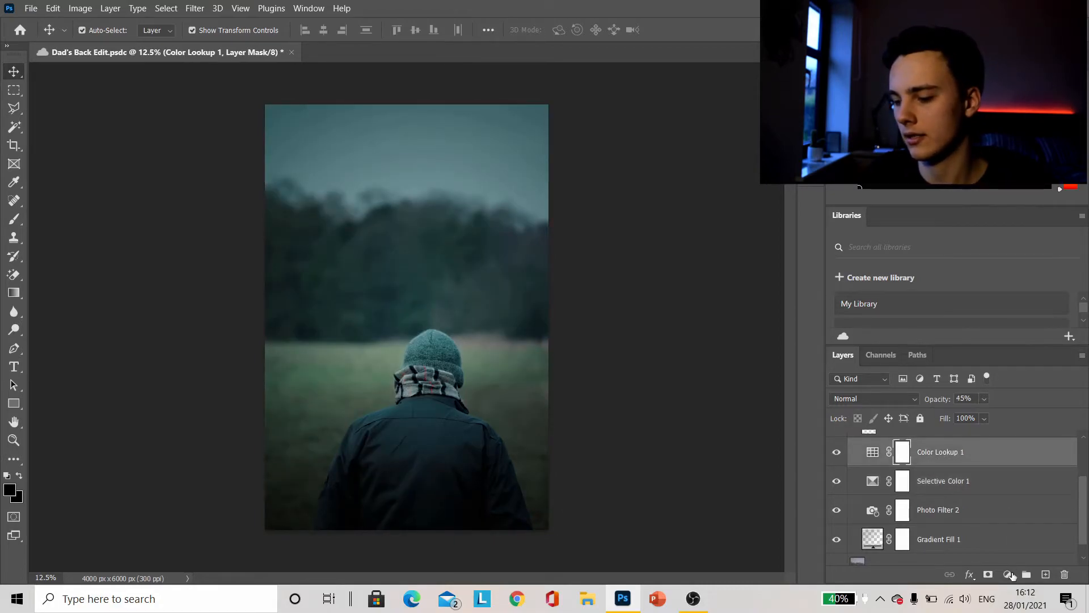
{"action": "left_click", "coordinate": [1007, 574]}
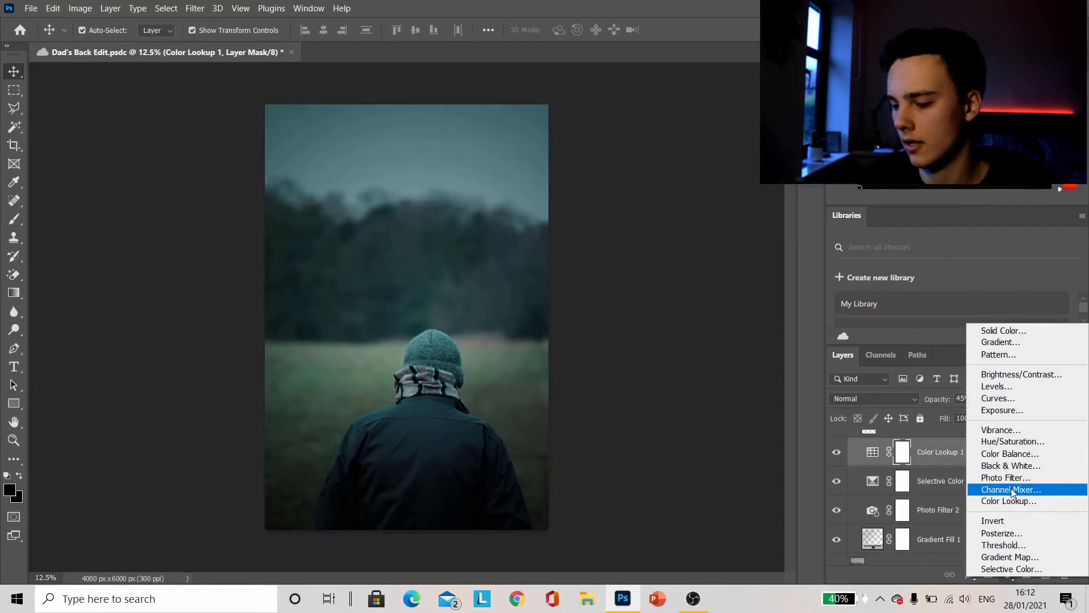
{"action": "left_click", "coordinate": [867, 451]}
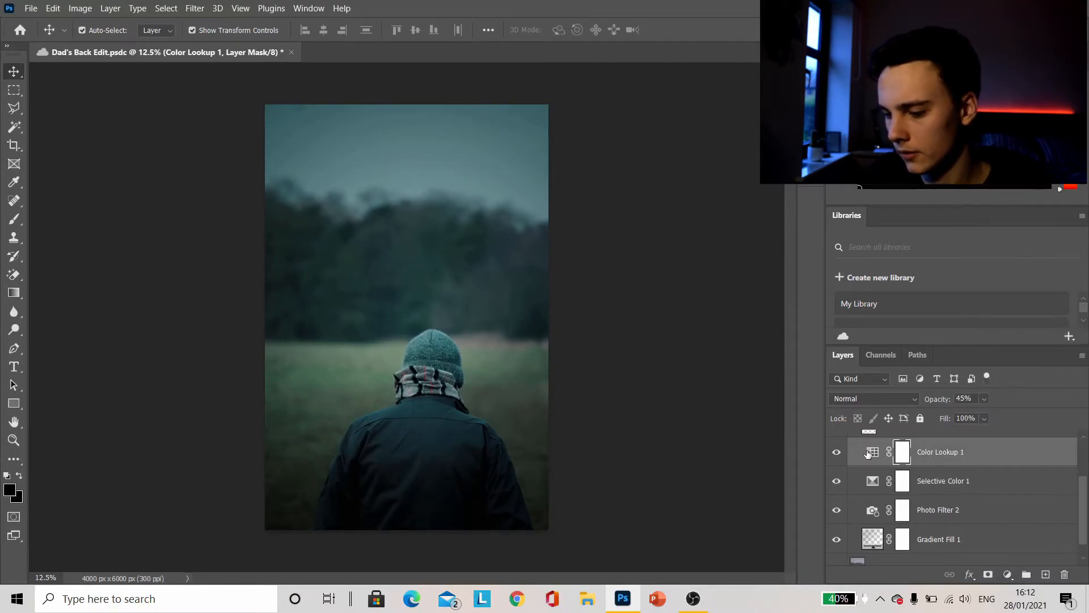
Open the Color Lookup 1 properties and preview the 3DLUT presets from 2Strip.look through FoggyNight.3DL on the photo
{"action": "left_click", "coordinate": [868, 451]}
{"action": "double_click", "coordinate": [869, 453]}
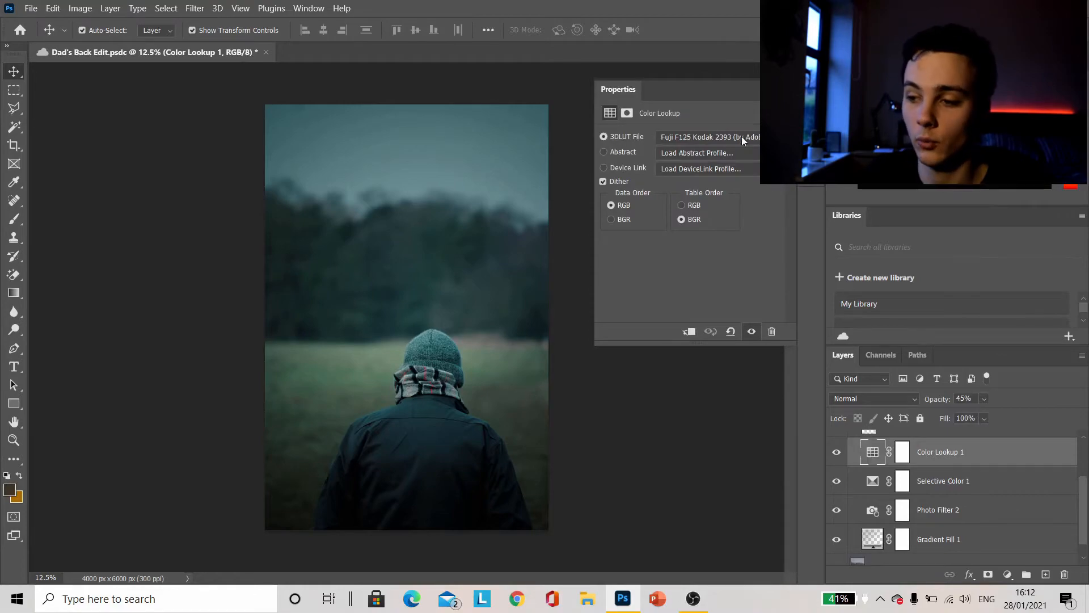
{"action": "left_click", "coordinate": [709, 136]}
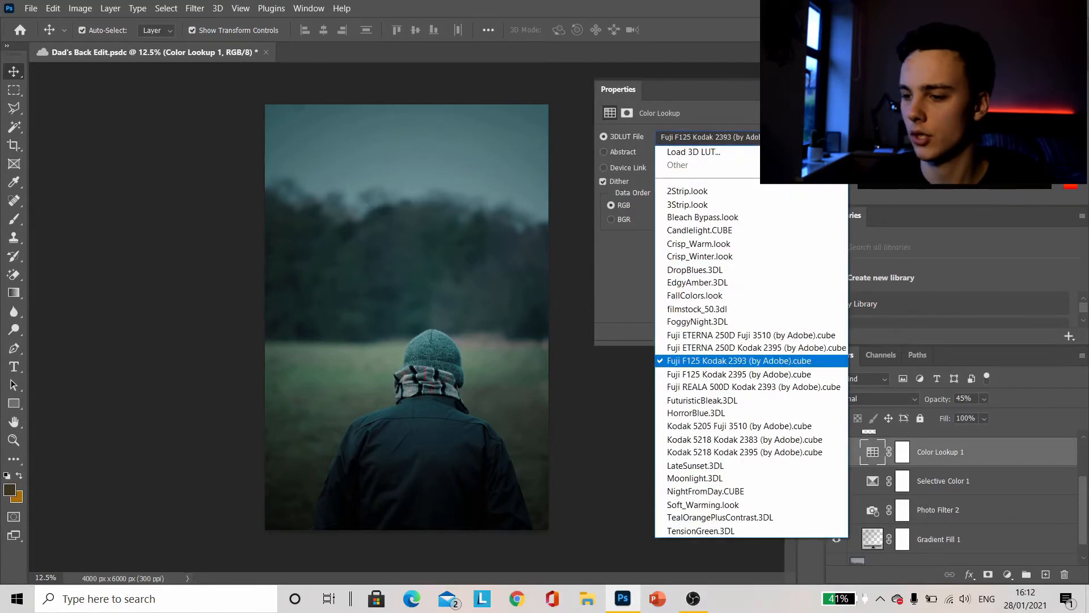
{"action": "left_click", "coordinate": [722, 186]}
{"action": "key", "text": "Down"}
{"action": "key", "text": "Down"}
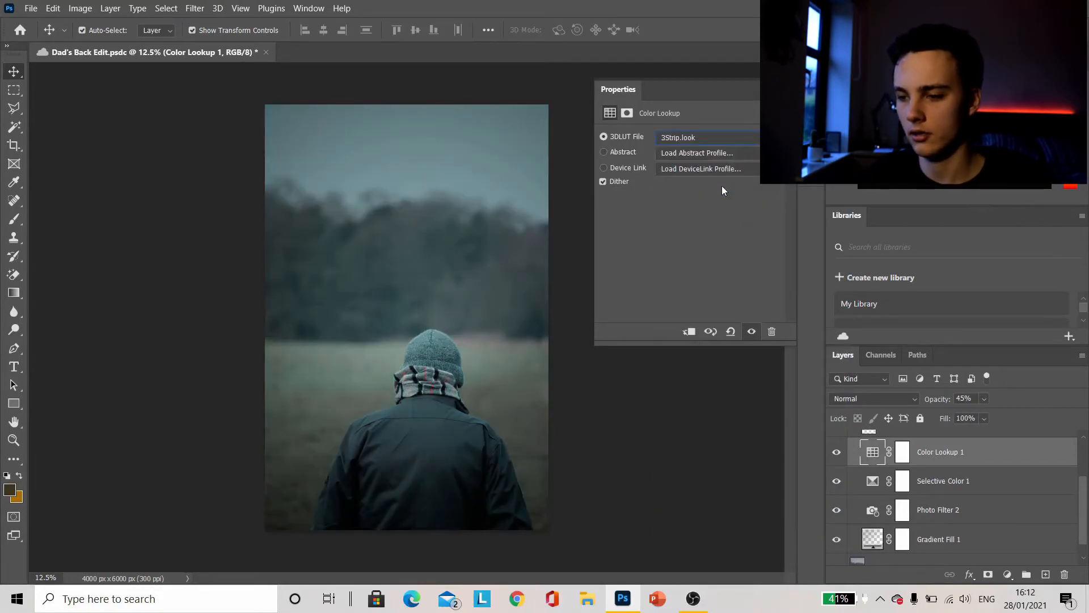
{"action": "key", "text": "Down"}
{"action": "key", "text": "Down"}
{"action": "key", "text": "Down"}
{"action": "key", "text": "Down"}
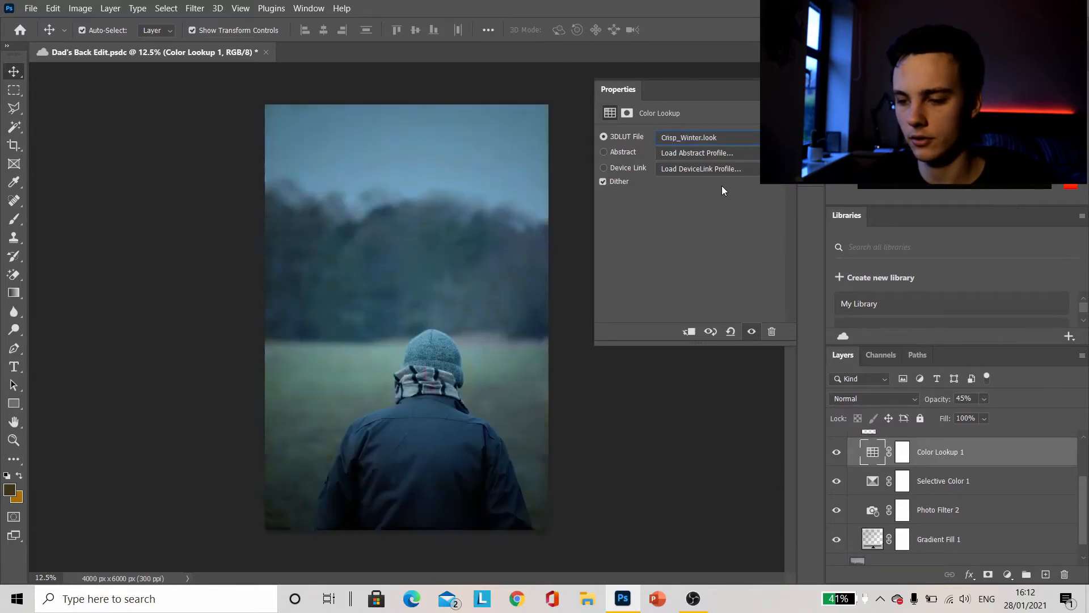
{"action": "key", "text": "Down"}
{"action": "key", "text": "Down"}
{"action": "key", "text": "Down"}
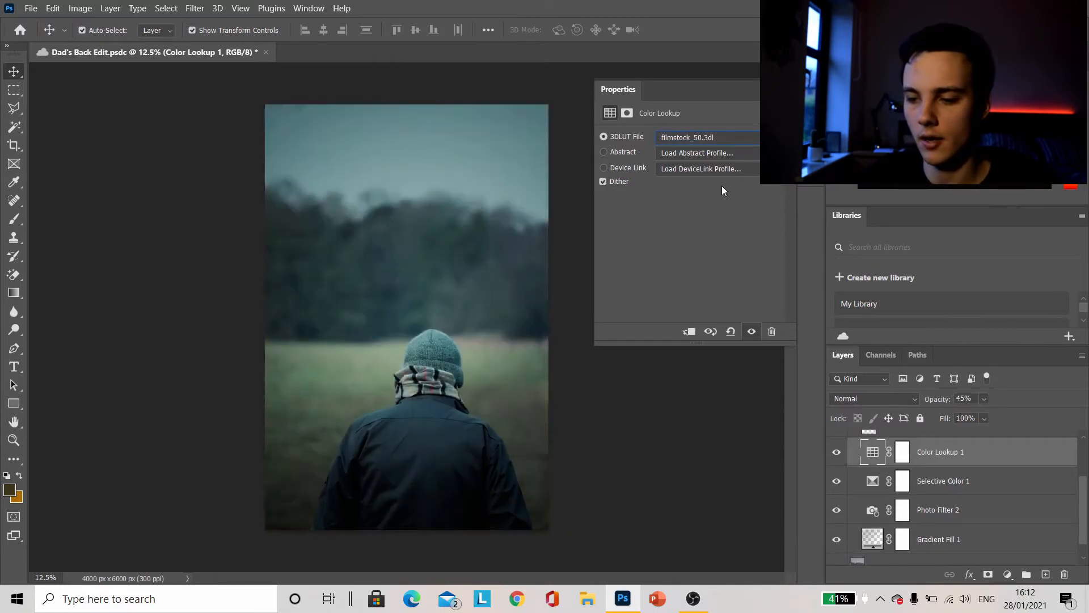
{"action": "key", "text": "Down"}
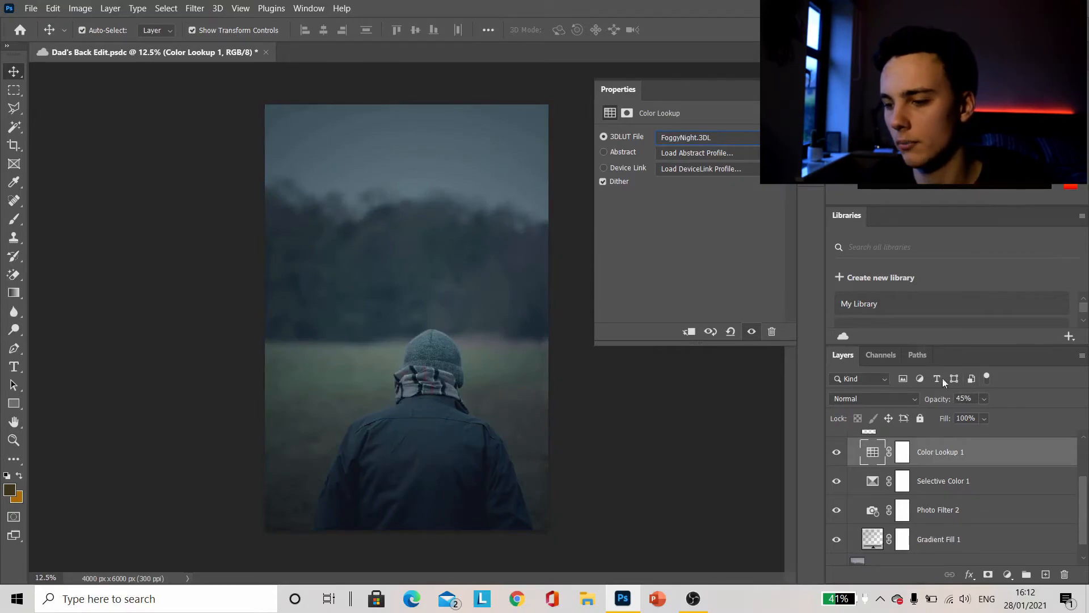
Compare the Fuji film 3DLUT presets and set Color Lookup 1 to Fuji F125 Kodak 2393 (by Adobe).cube
{"action": "key", "text": "Down"}
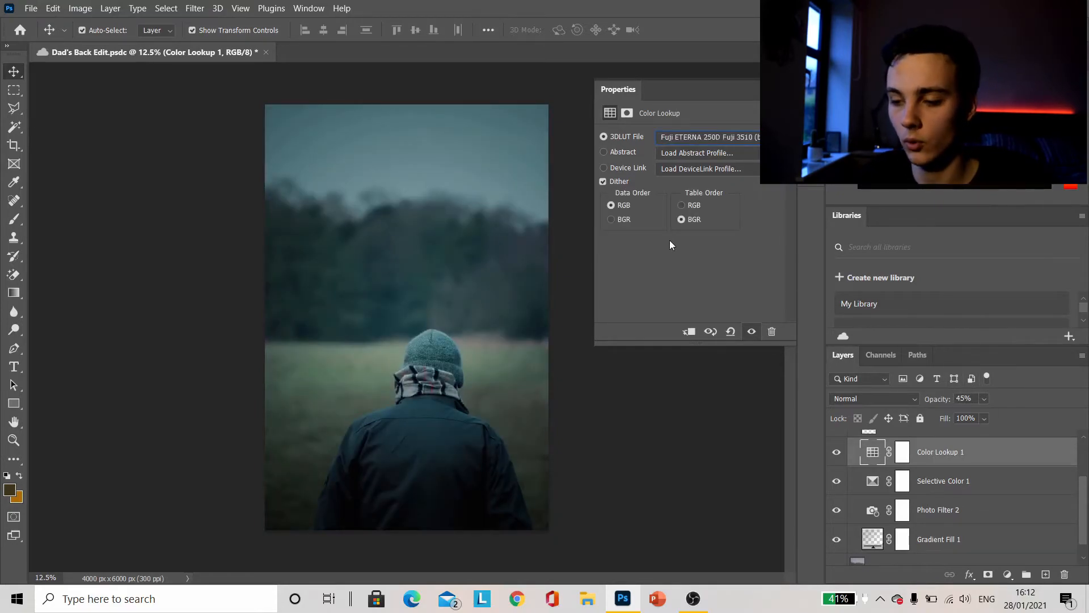
{"action": "key", "text": "Down"}
{"action": "key", "text": "Down"}
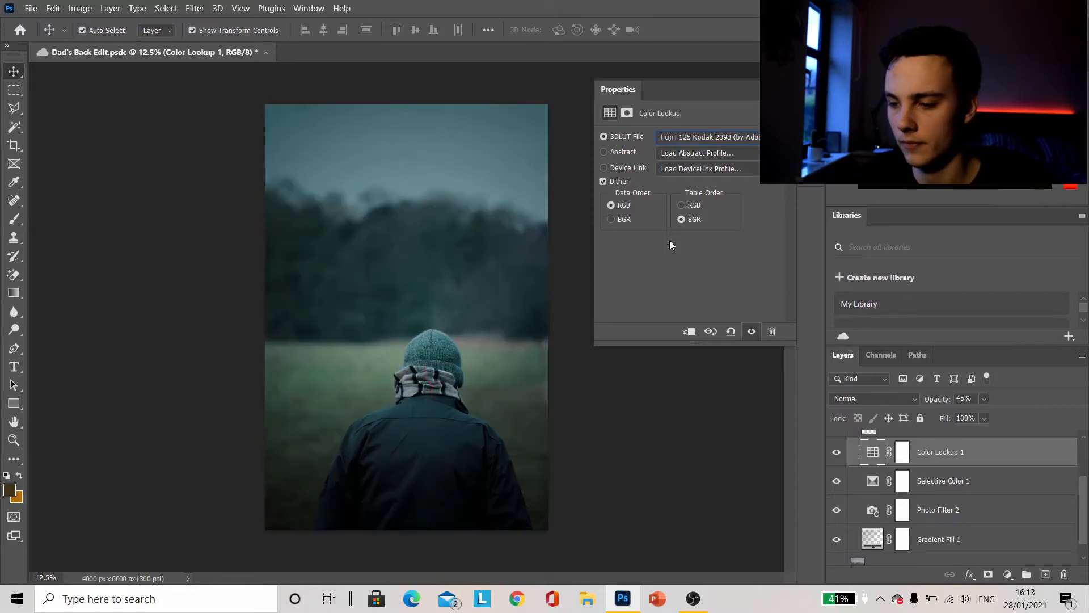
{"action": "key", "text": "Down"}
{"action": "key", "text": "Up"}
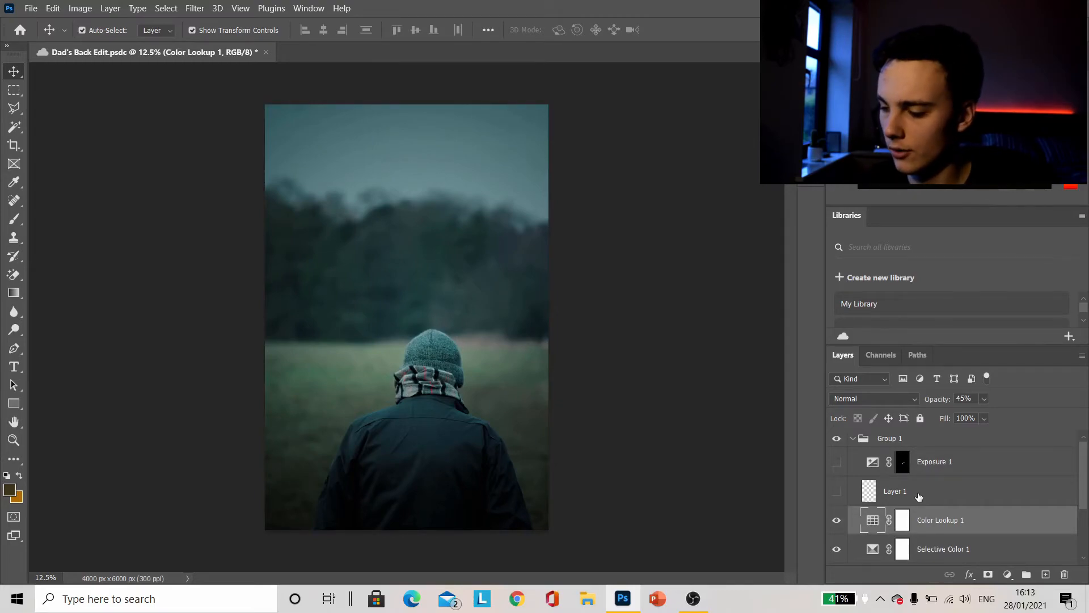
Select Layer 1, make it visible, and toggle its visibility to compare the photo with and without it
{"action": "left_click", "coordinate": [919, 497]}
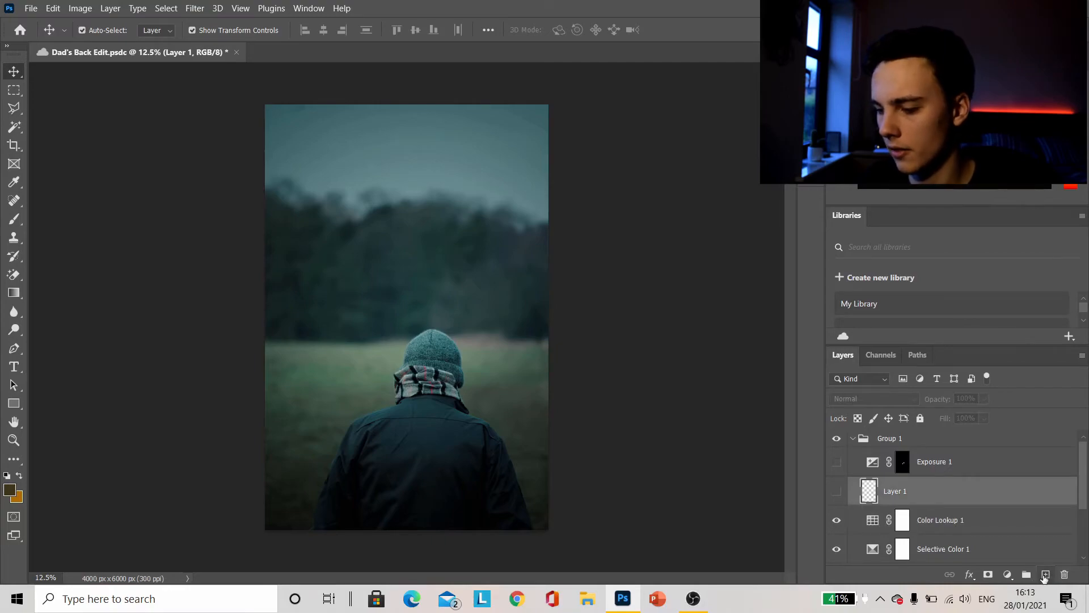
{"action": "left_click", "coordinate": [836, 492]}
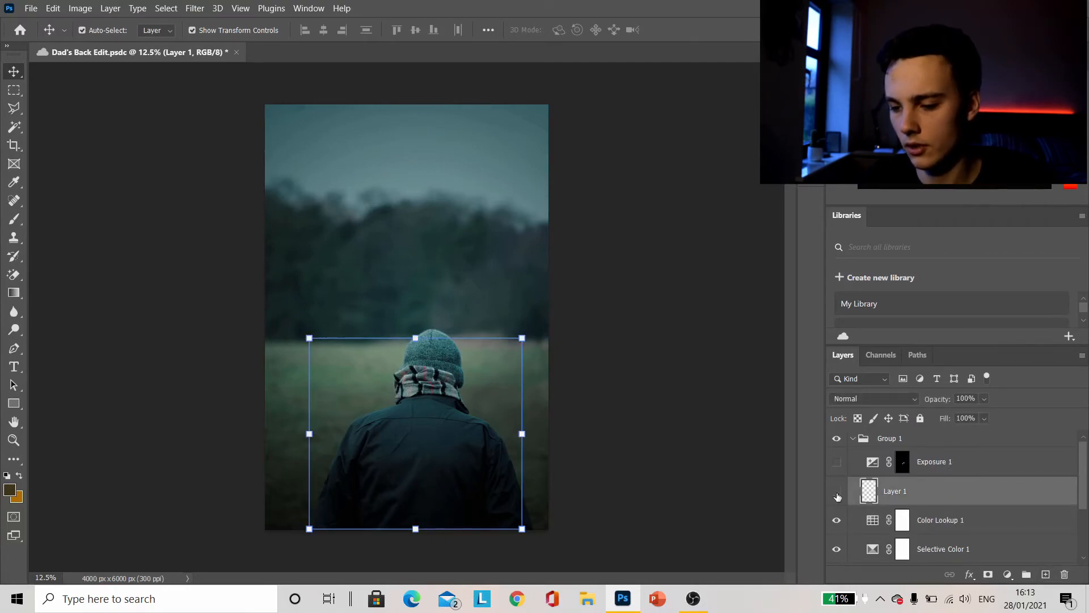
{"action": "left_click", "coordinate": [837, 493]}
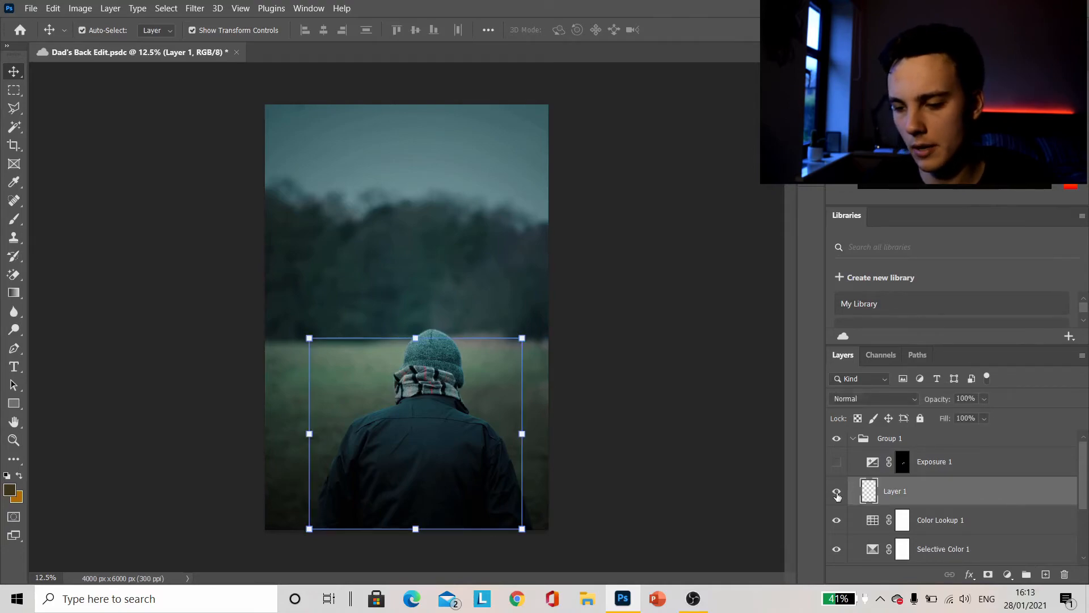
{"action": "left_click", "coordinate": [837, 495]}
{"action": "left_click", "coordinate": [838, 496]}
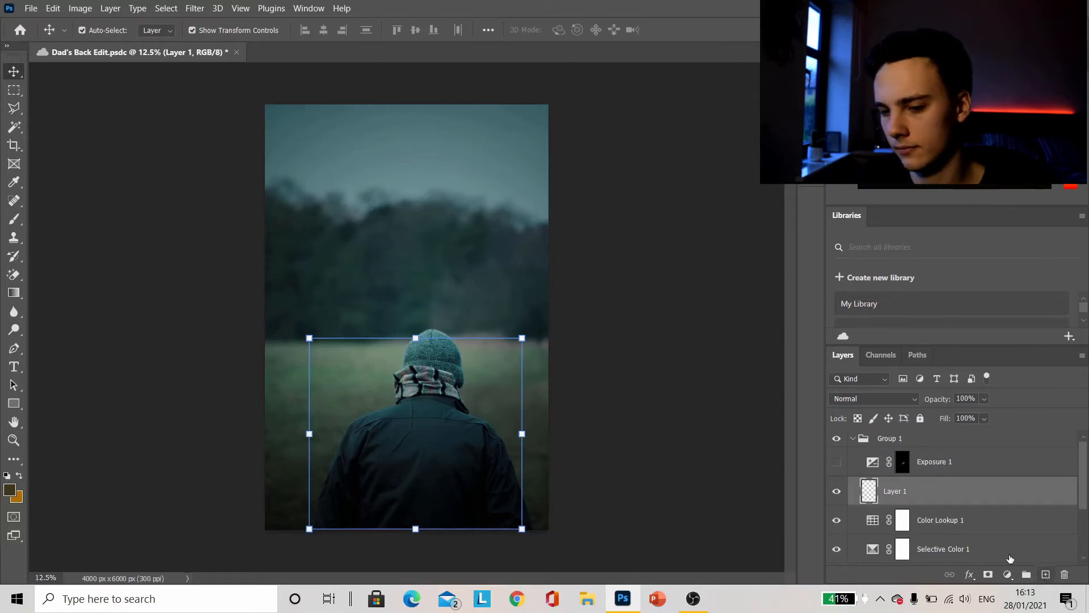
Activate the Brush tool and set the foreground color to black (000000)
{"action": "left_click", "coordinate": [13, 219]}
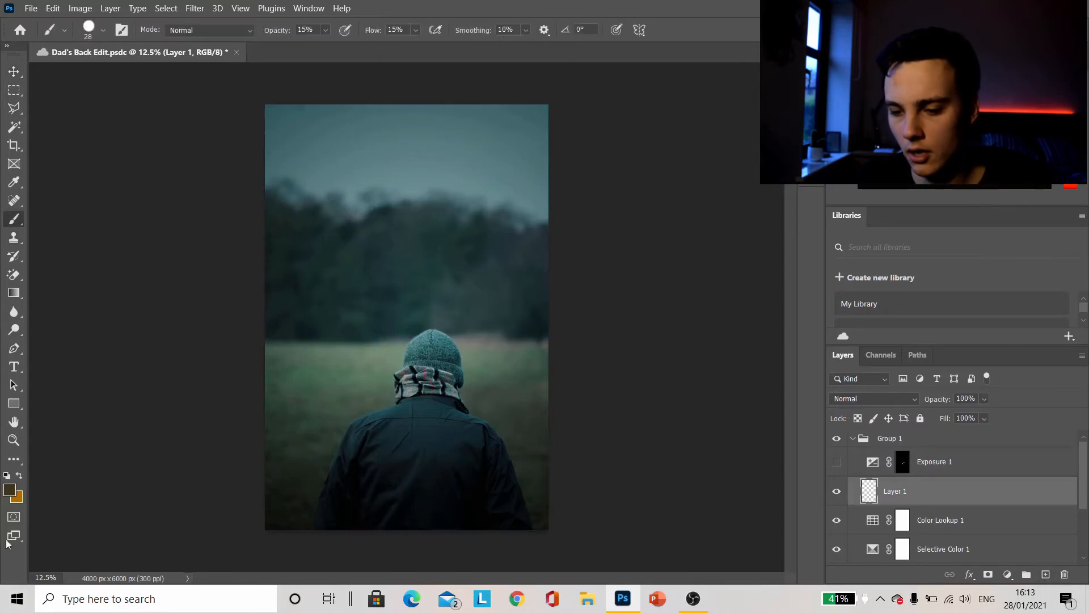
{"action": "left_click", "coordinate": [8, 491]}
{"action": "type", "text": "000000"}
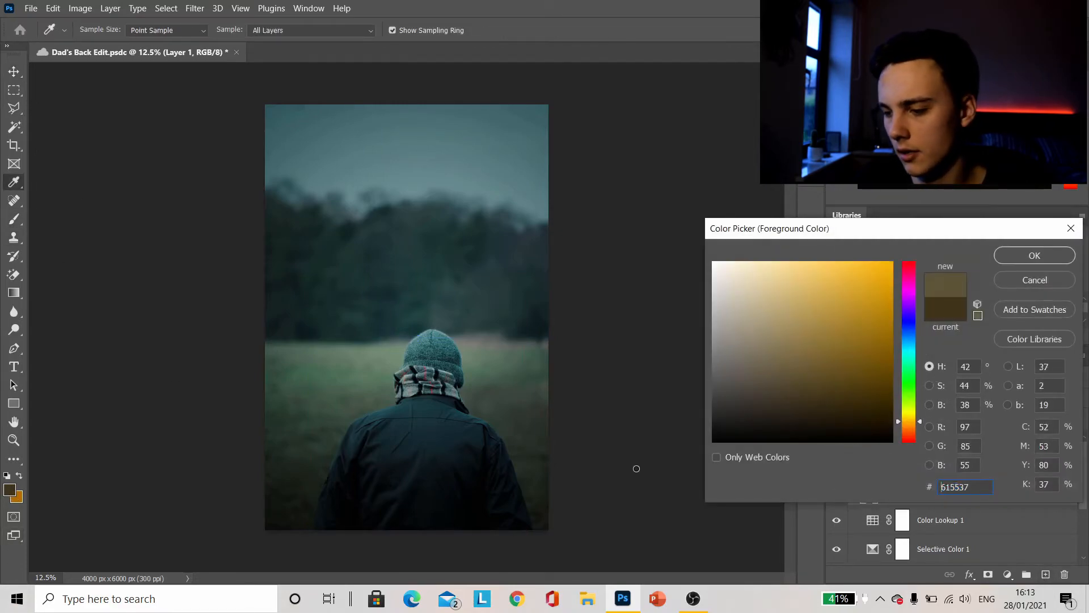
{"action": "left_click", "coordinate": [1011, 257]}
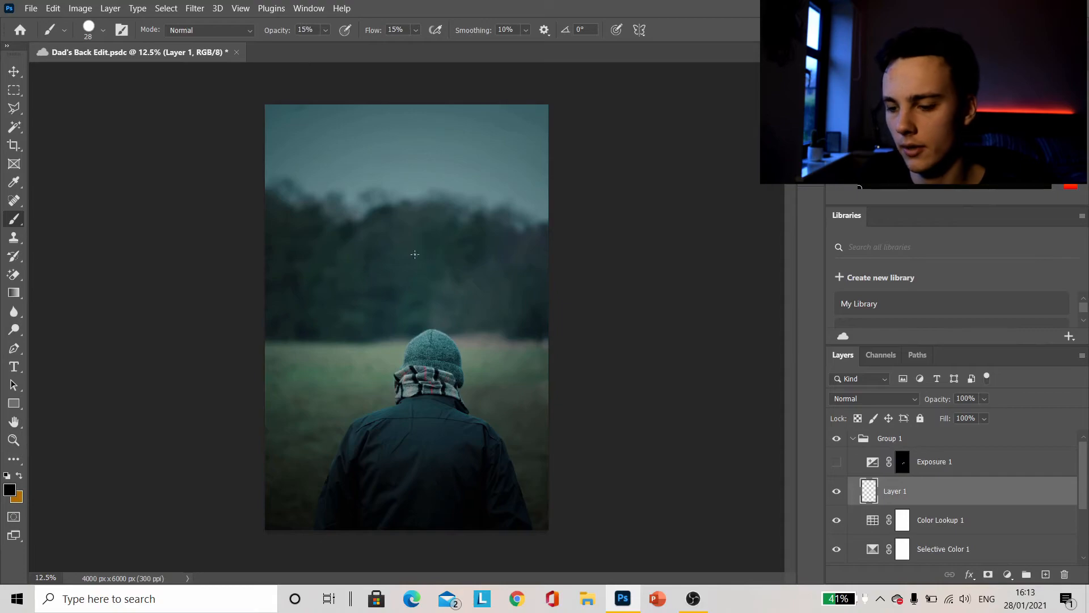
Examine the hat, scarf and jacket of the man up close with Layer 1 active
{"action": "key", "text": "ctrl+plus"}
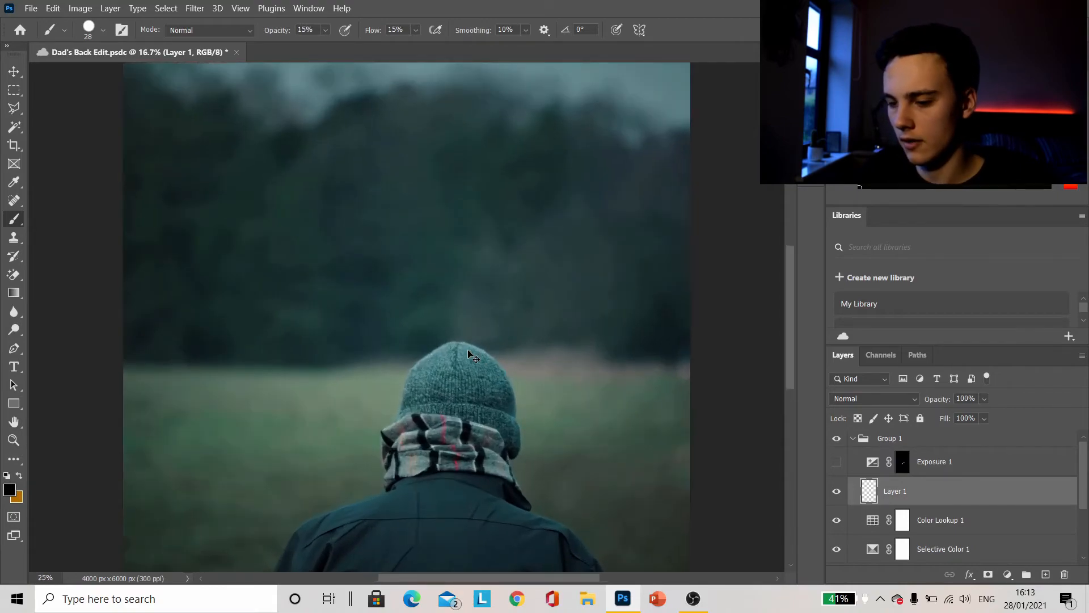
{"action": "key", "text": "ctrl+plus"}
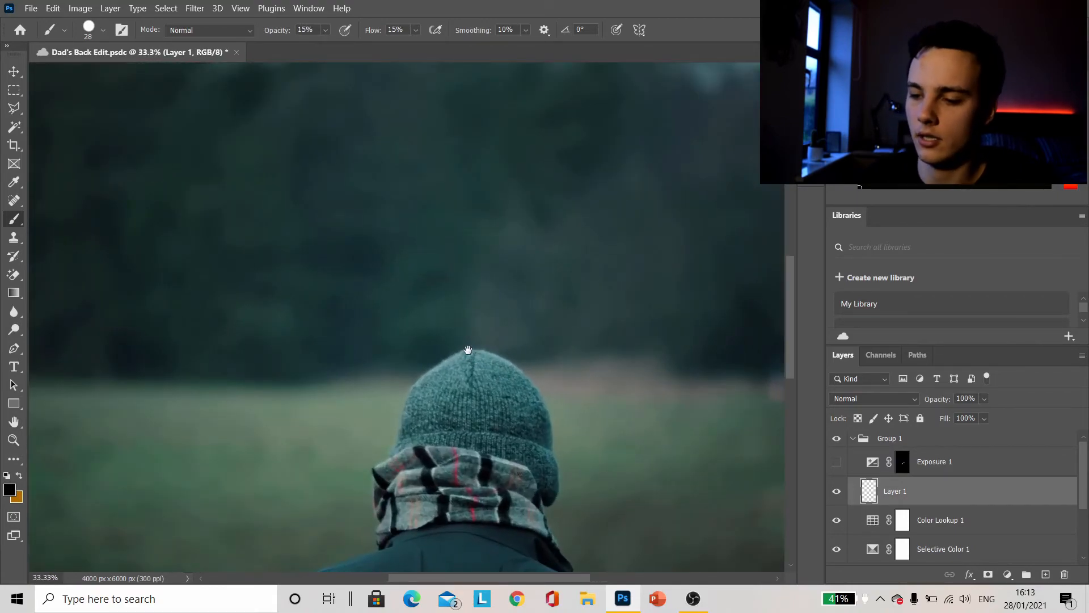
{"action": "left_click_drag", "start_coordinate": [469, 351], "coordinate": [395, 106]}
{"action": "scroll", "coordinate": [395, 106], "scroll_direction": "down", "scroll_amount": 4}
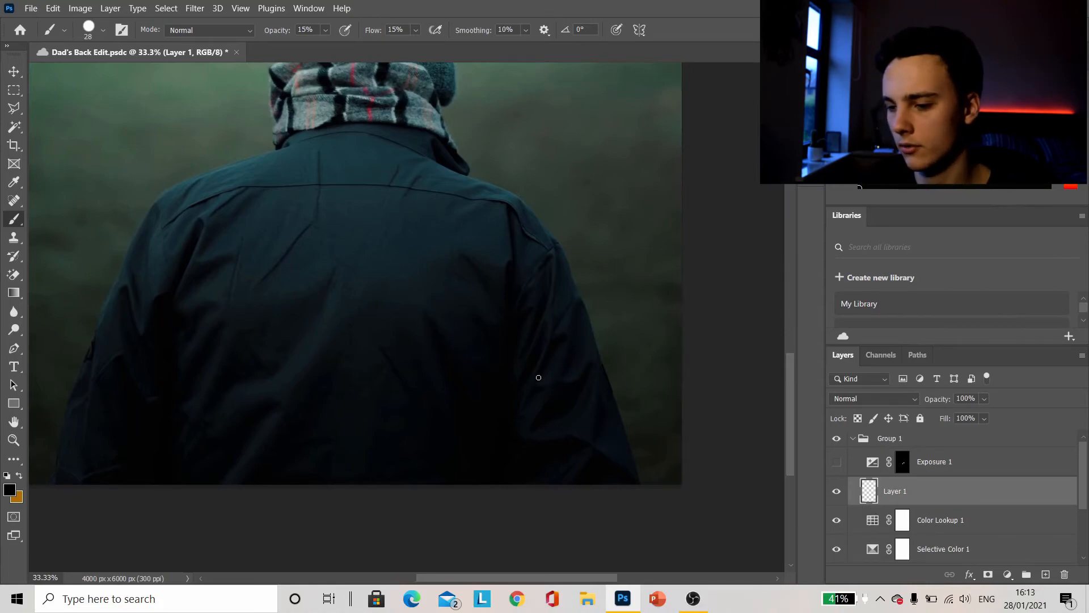
{"action": "key", "text": "ctrl+minus"}
{"action": "key", "text": "ctrl+minus"}
{"action": "key", "text": "ctrl+minus"}
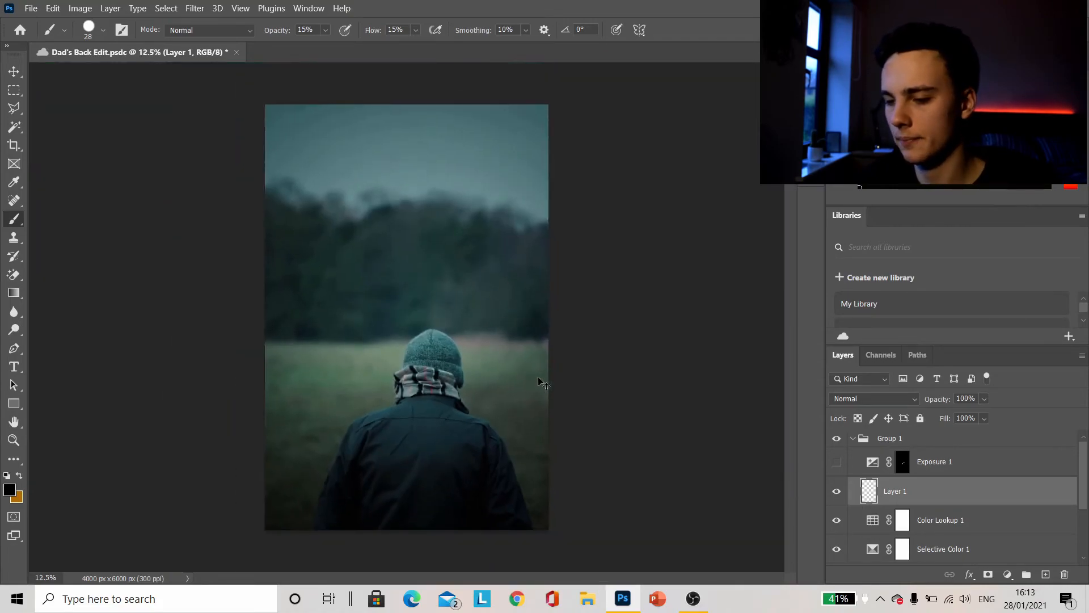
Make the Exposure 1 layer visible and select its layer mask
{"action": "left_click", "coordinate": [837, 462]}
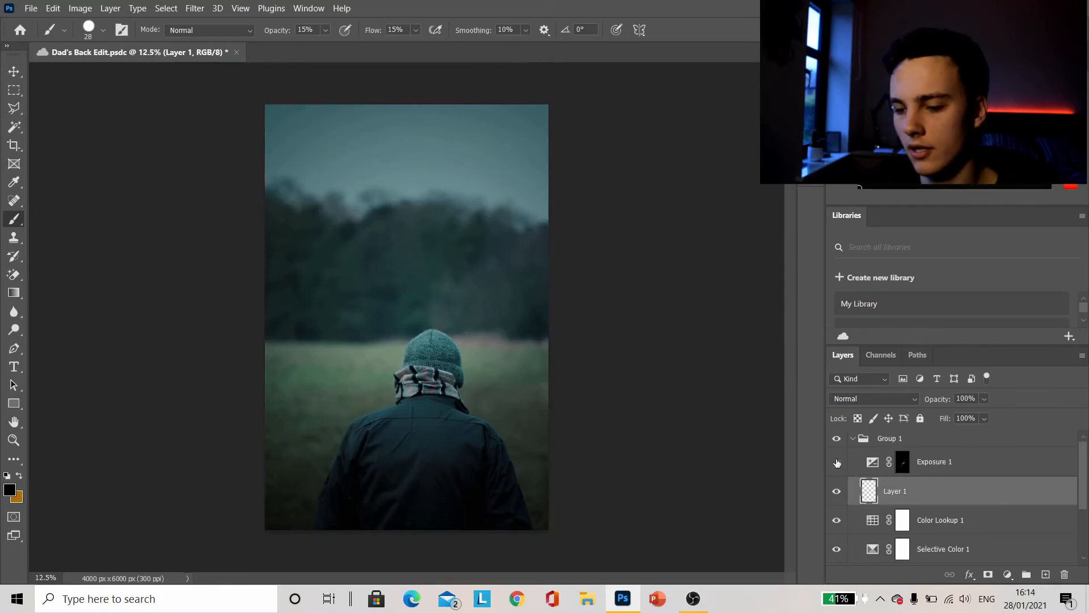
{"action": "left_click", "coordinate": [899, 462]}
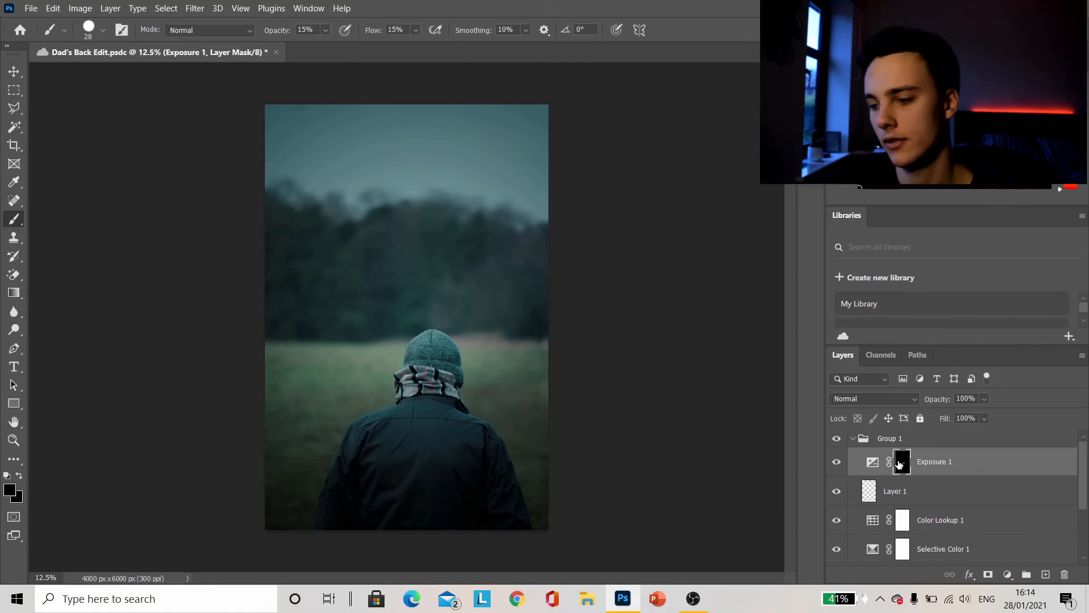
Collapse Group 1, and hide and show it to compare the graded photo with the original
{"action": "left_click", "coordinate": [850, 439]}
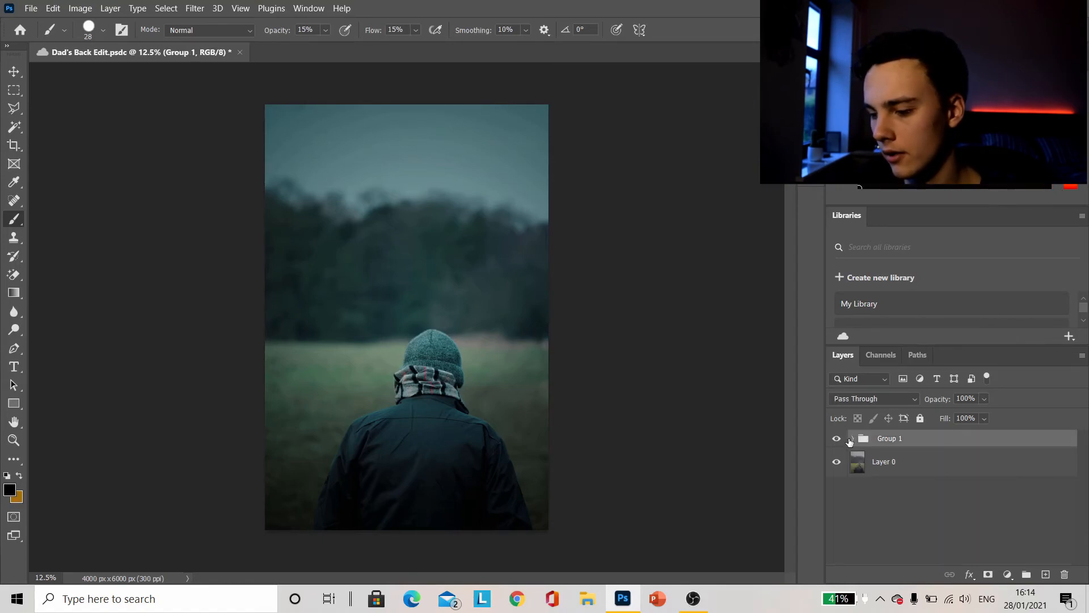
{"action": "left_click", "coordinate": [836, 439]}
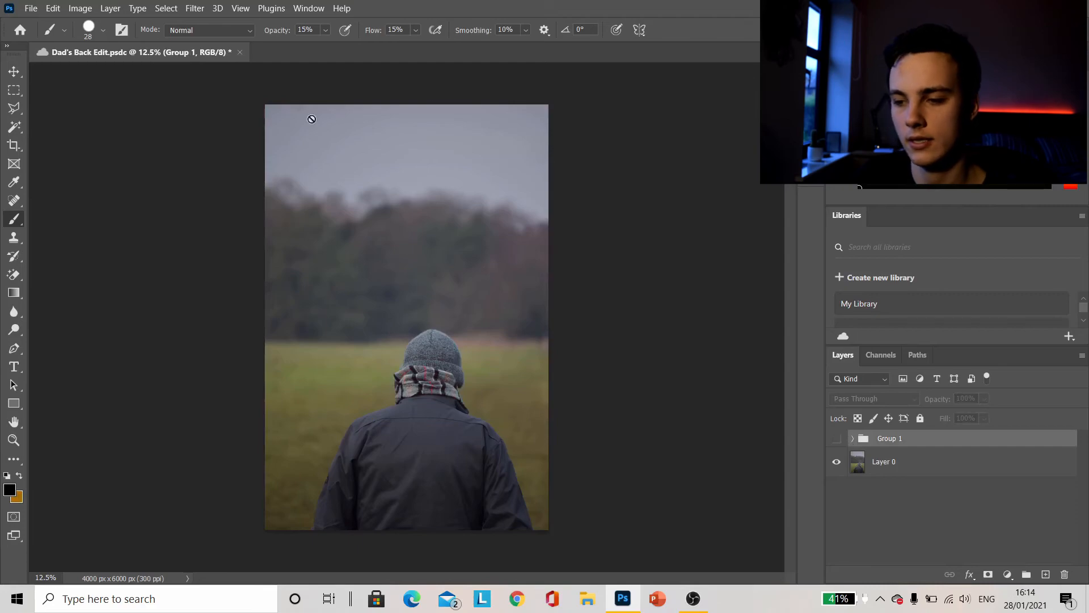
{"action": "left_click", "coordinate": [837, 441]}
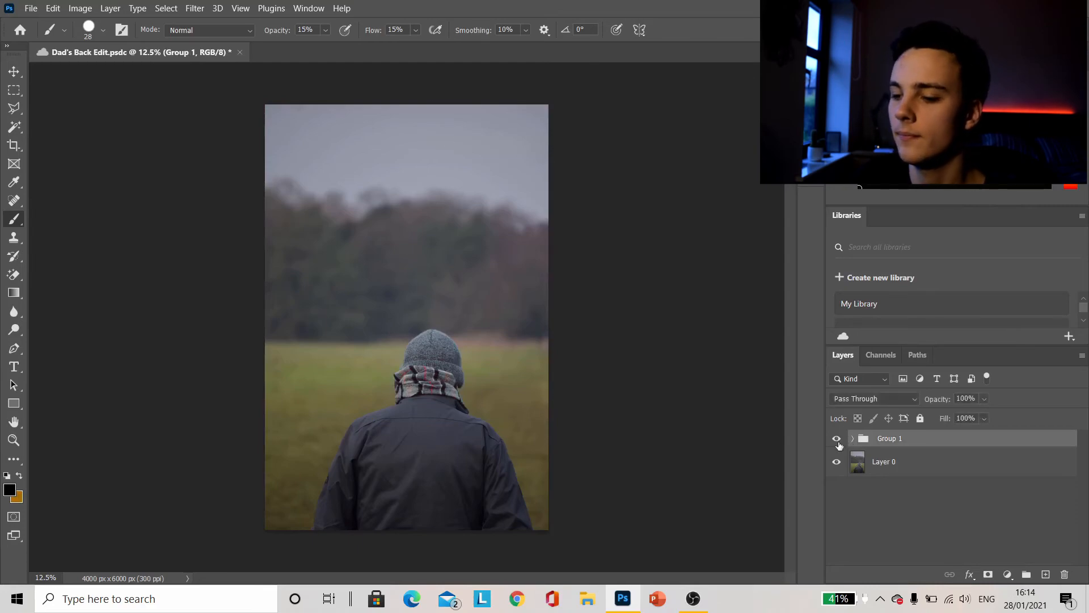